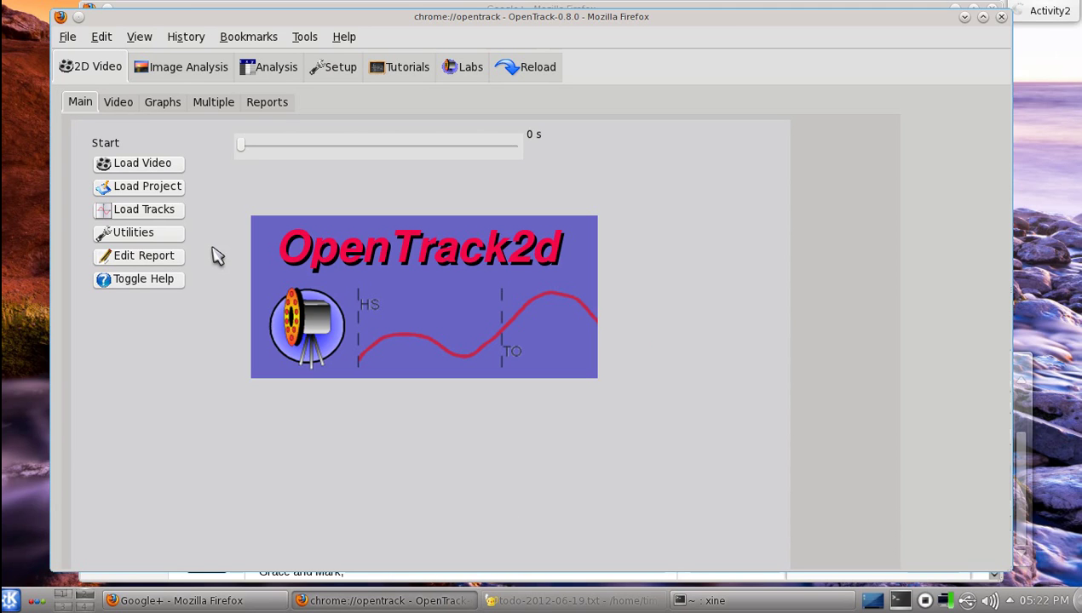
# Step: Load CIMG0662.ogv from otReports > CircularMotion2 > videos and dismiss the file-path notice
pyautogui.click(170, 165)
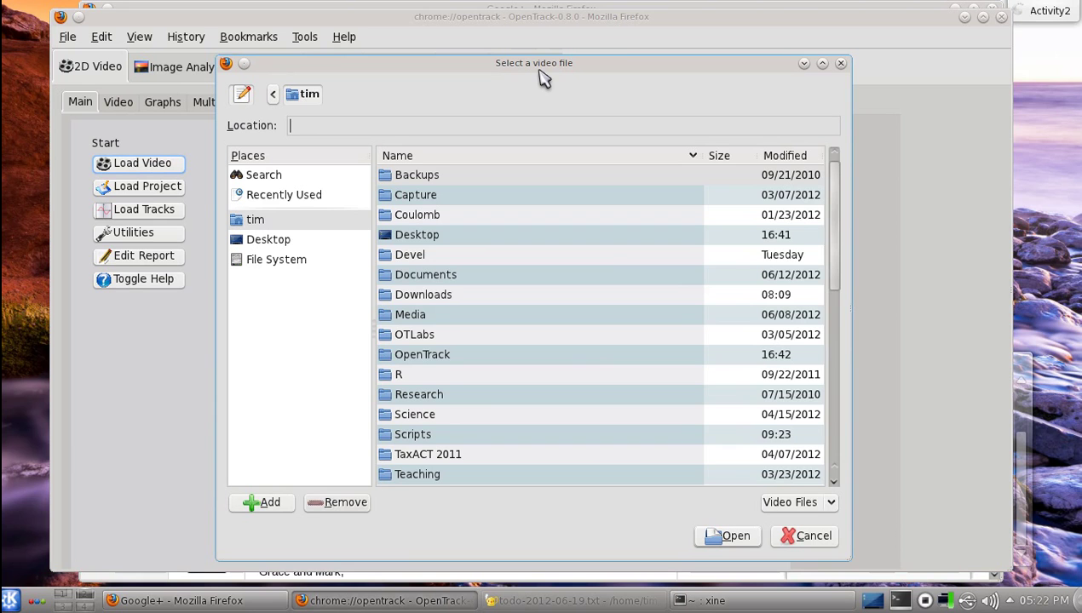
pyautogui.moveTo(539, 71); pyautogui.dragTo(541, 60)
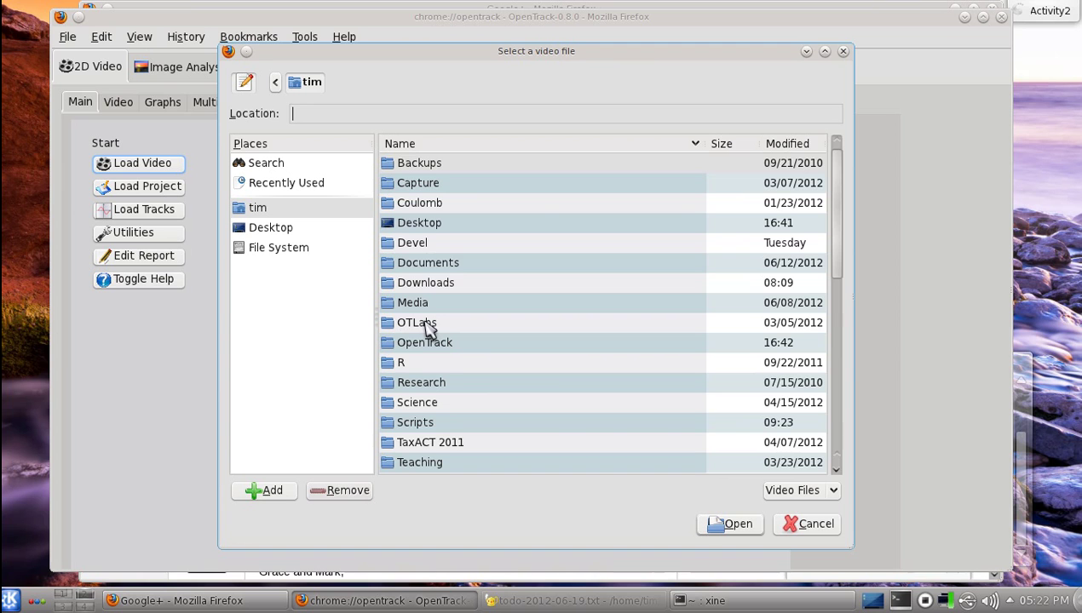
pyautogui.scroll(-5, 515, 228)
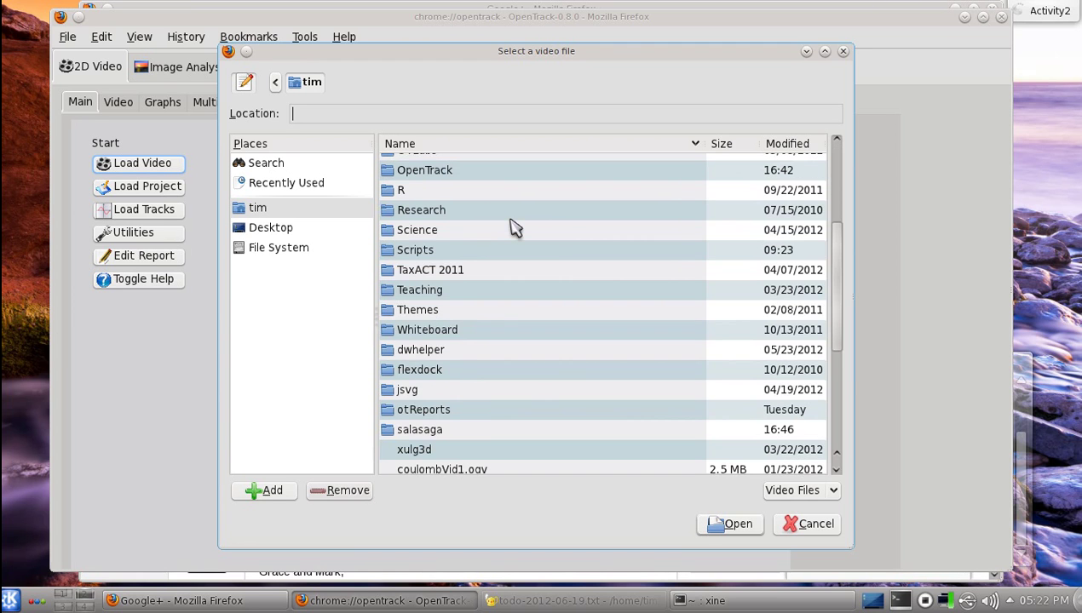
pyautogui.click(419, 412)
pyautogui.doubleClick(421, 420)
pyautogui.doubleClick(448, 190)
pyautogui.doubleClick(417, 205)
pyautogui.doubleClick(419, 165)
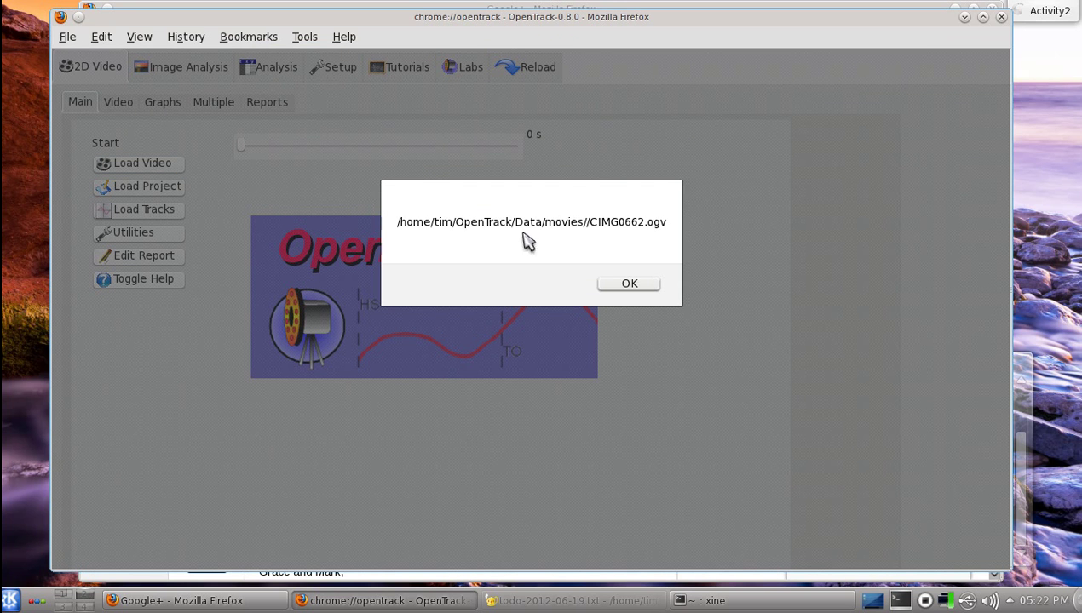
pyautogui.click(615, 287)
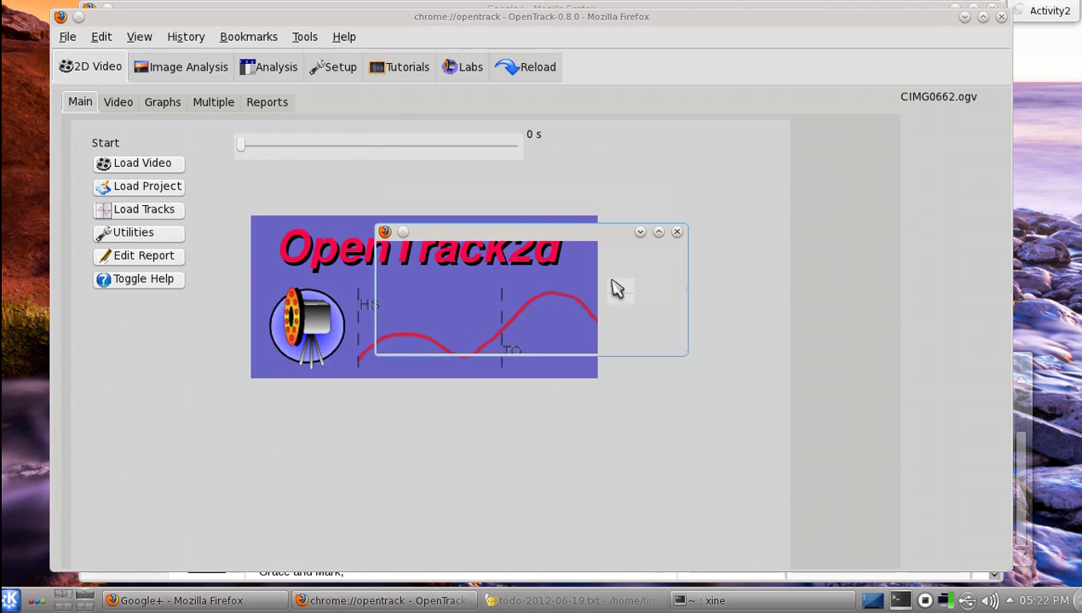
# Step: Enter 210 frames per second as the video's frame rate
pyautogui.write('210')
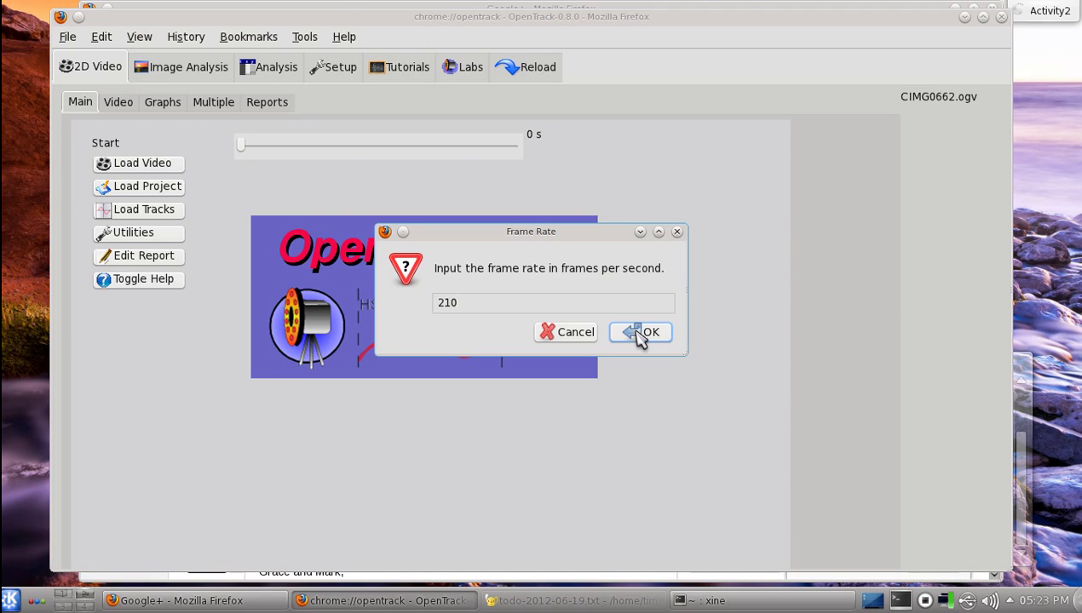
pyautogui.click(641, 335)
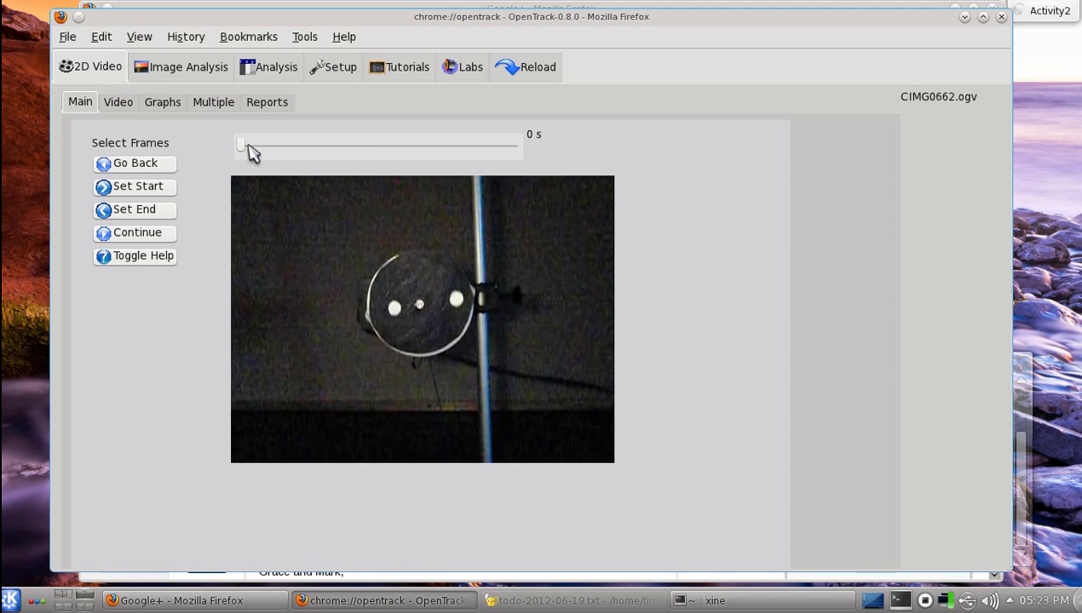
# Step: Set the analysis start at frame 49 and the end at frame 182
pyautogui.moveTo(244, 148)
pyautogui.mouseDown()
pyautogui.moveTo(312, 147)
pyautogui.moveTo(264, 152)
pyautogui.mouseUp()
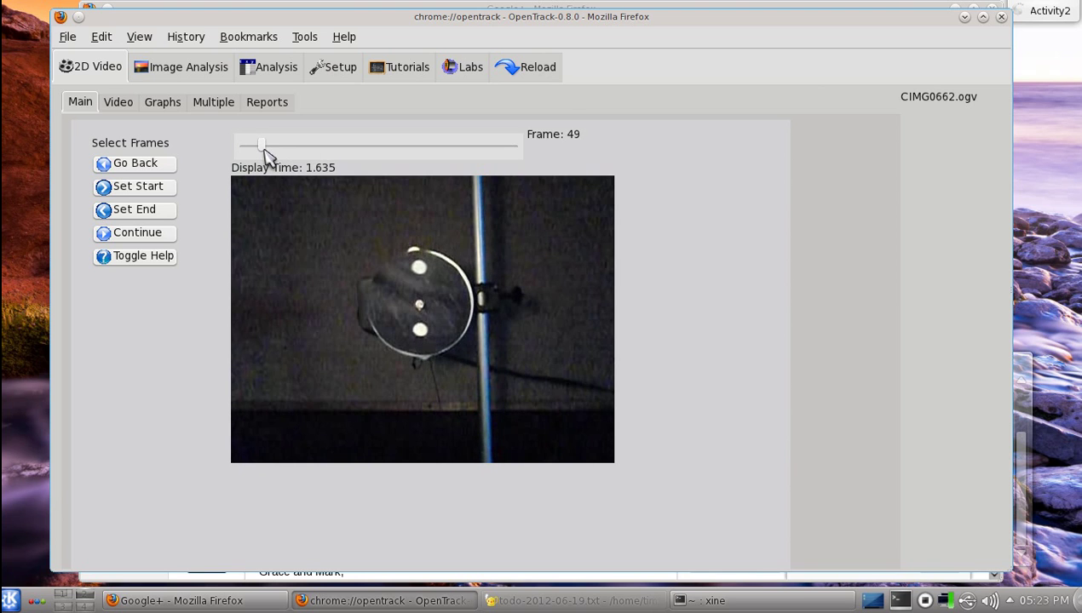
pyautogui.click(165, 193)
pyautogui.moveTo(266, 154); pyautogui.dragTo(324, 151)
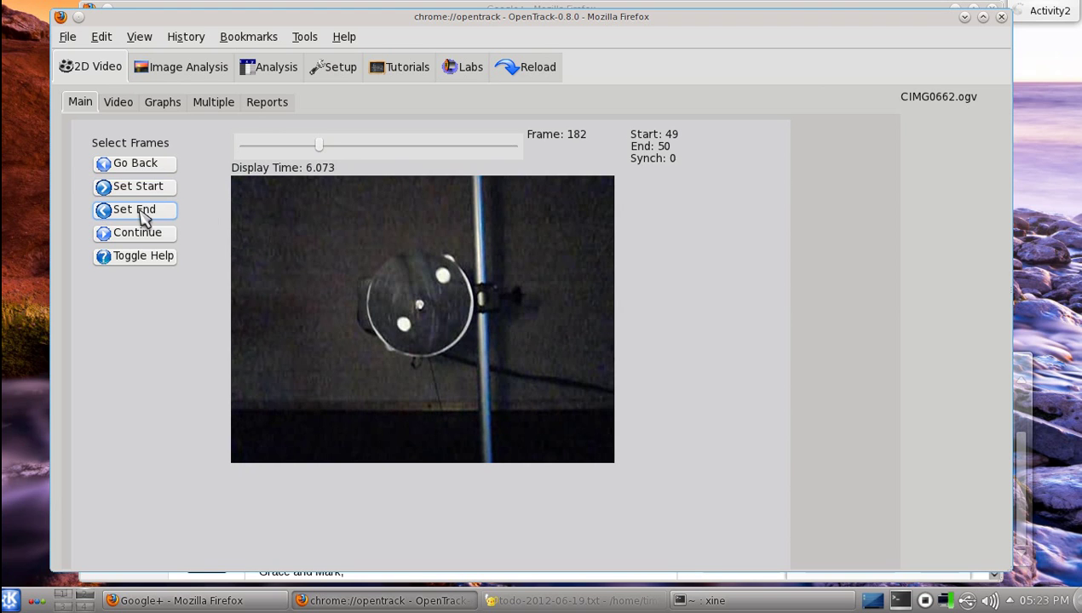
pyautogui.click(145, 218)
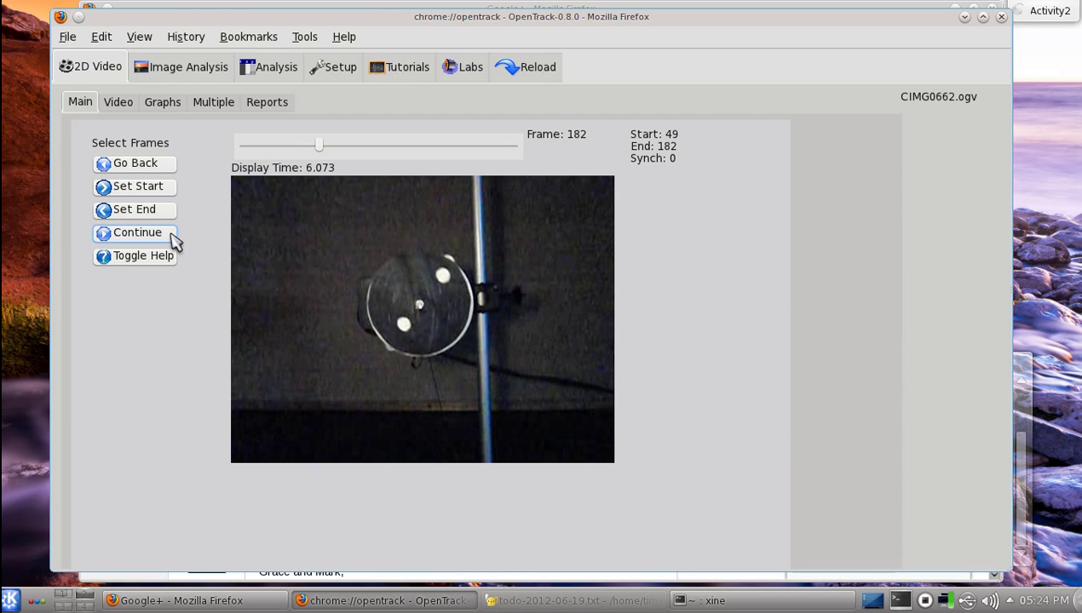
# Step: Enter 0.058 m as the calibration distance
pyautogui.click(173, 236)
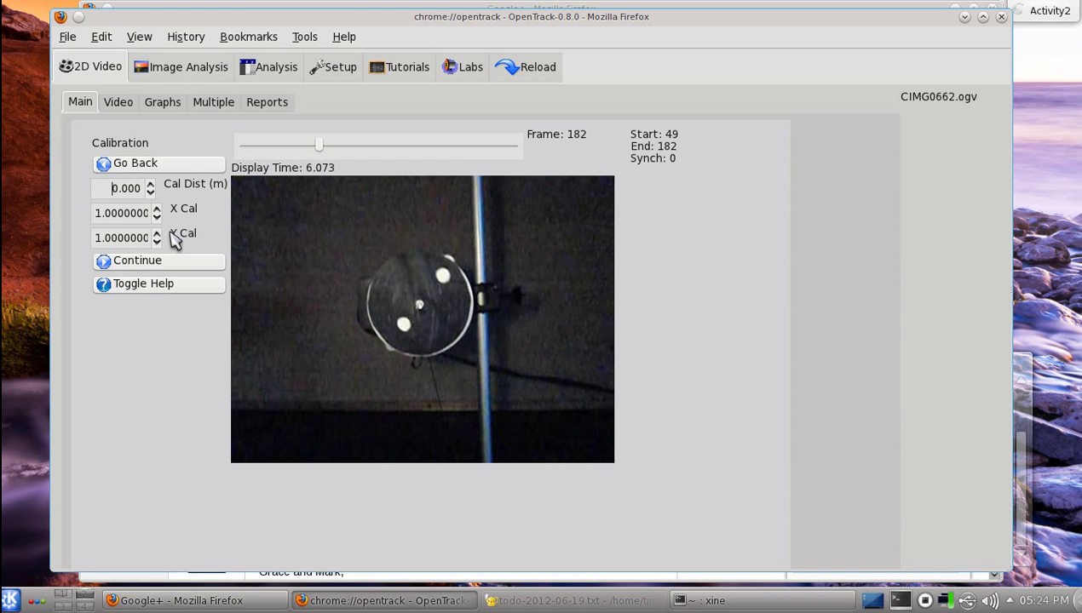
pyautogui.click(139, 187)
pyautogui.press('BackSpace')
pyautogui.press('BackSpace')
pyautogui.write('58')
pyautogui.press('Tab')
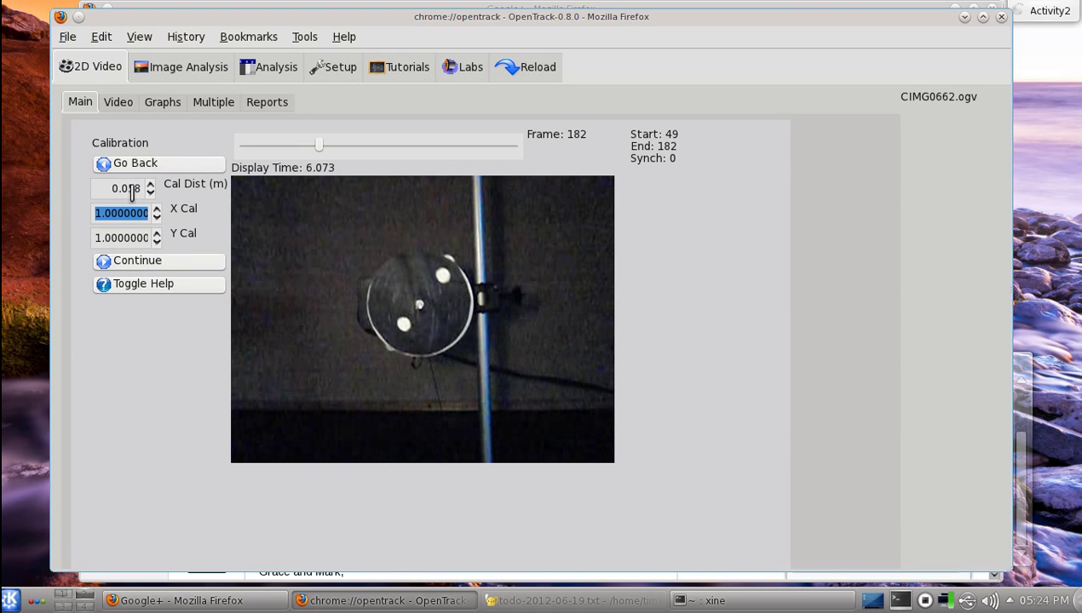
# Step: Mark the lower and upper white dots as calibration points and finish calibration
pyautogui.click(134, 238)
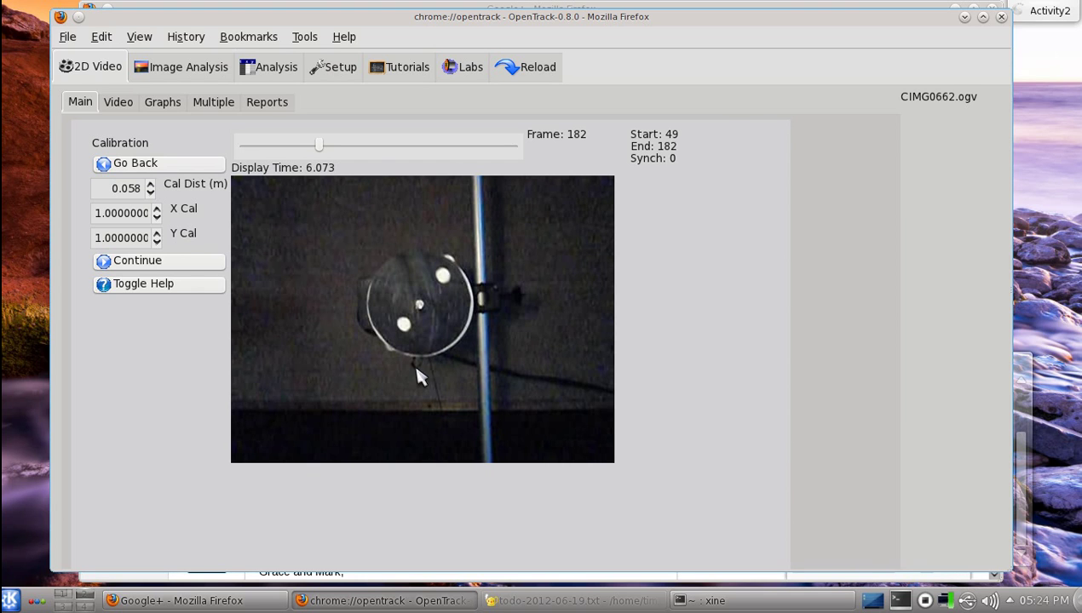
pyautogui.click(404, 324)
pyautogui.click(443, 275)
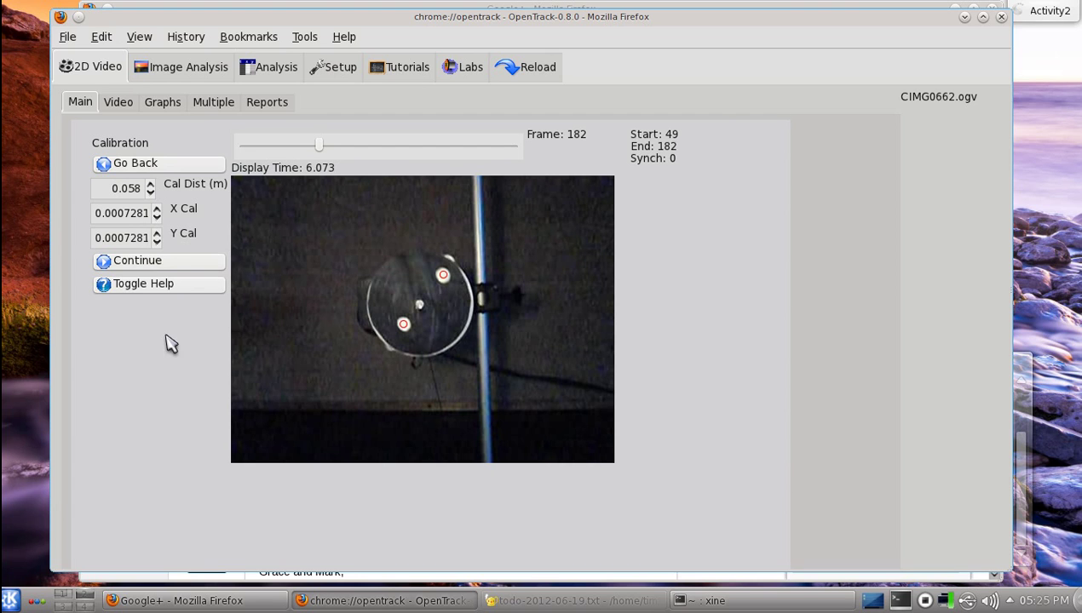
pyautogui.click(180, 270)
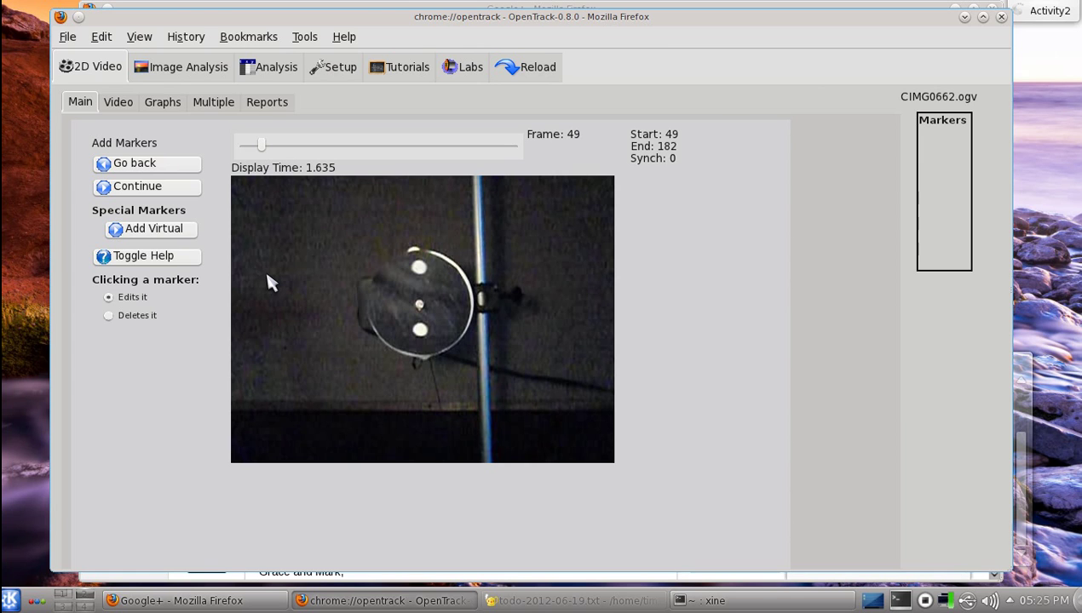
# Step: Add a marker named 'outer' on the disk's upper white dot
pyautogui.click(419, 267)
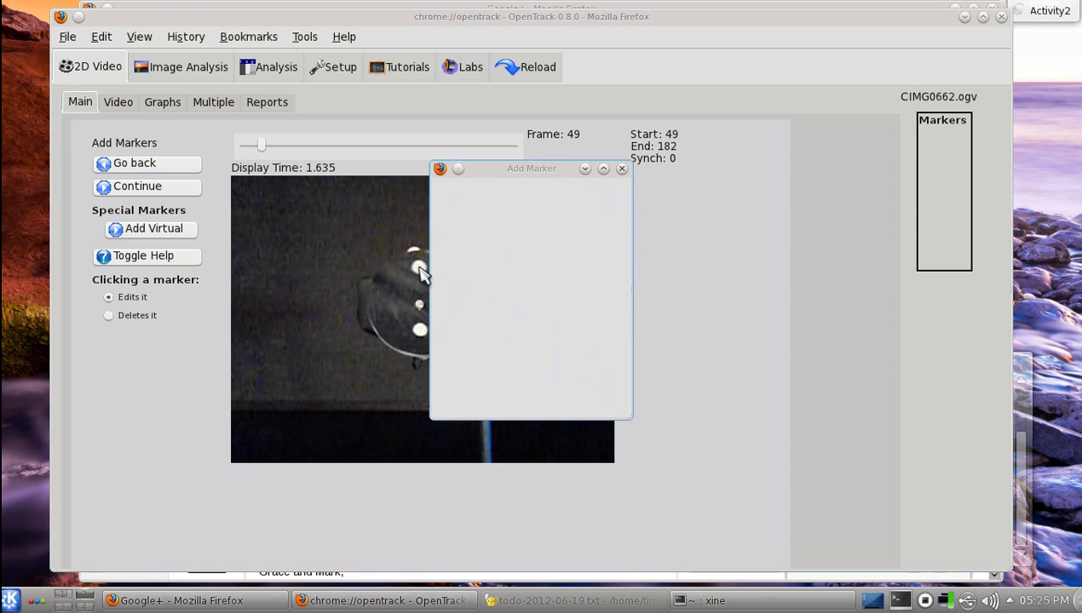
pyautogui.write('outer')
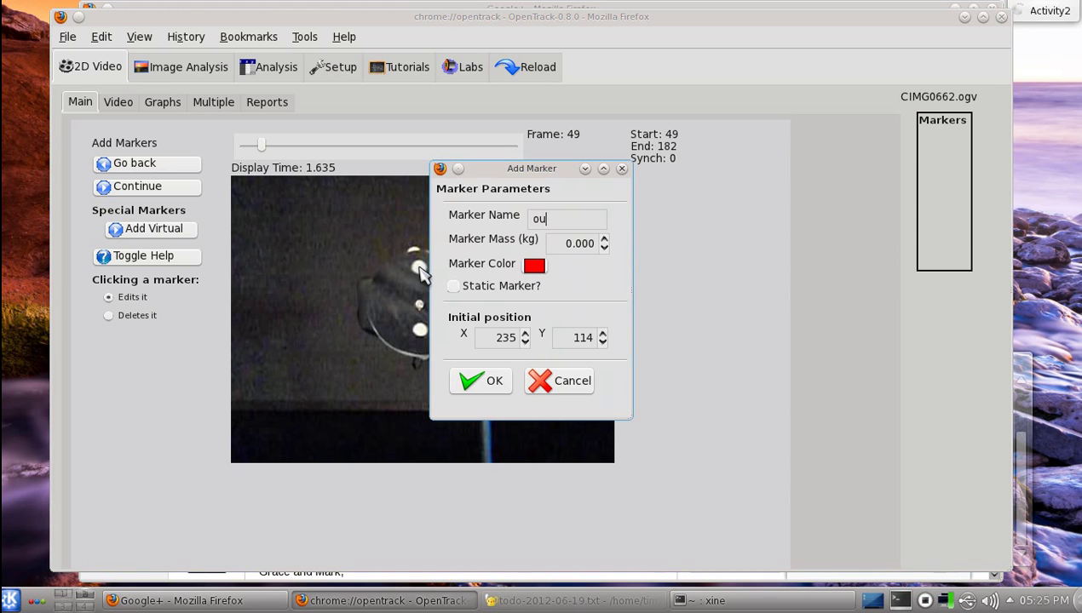
pyautogui.press('Tab')
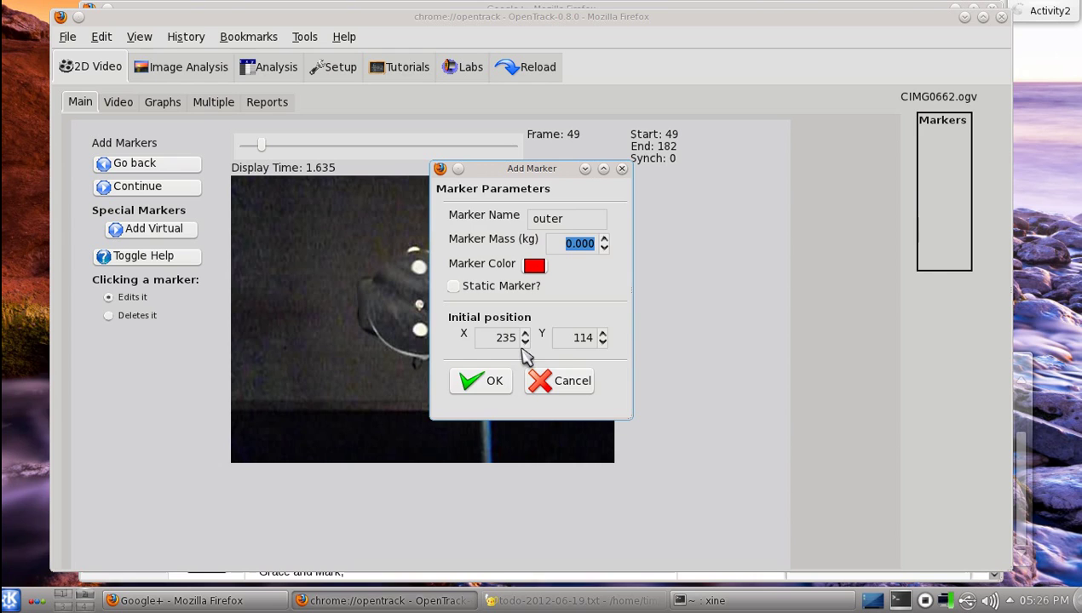
pyautogui.click(497, 384)
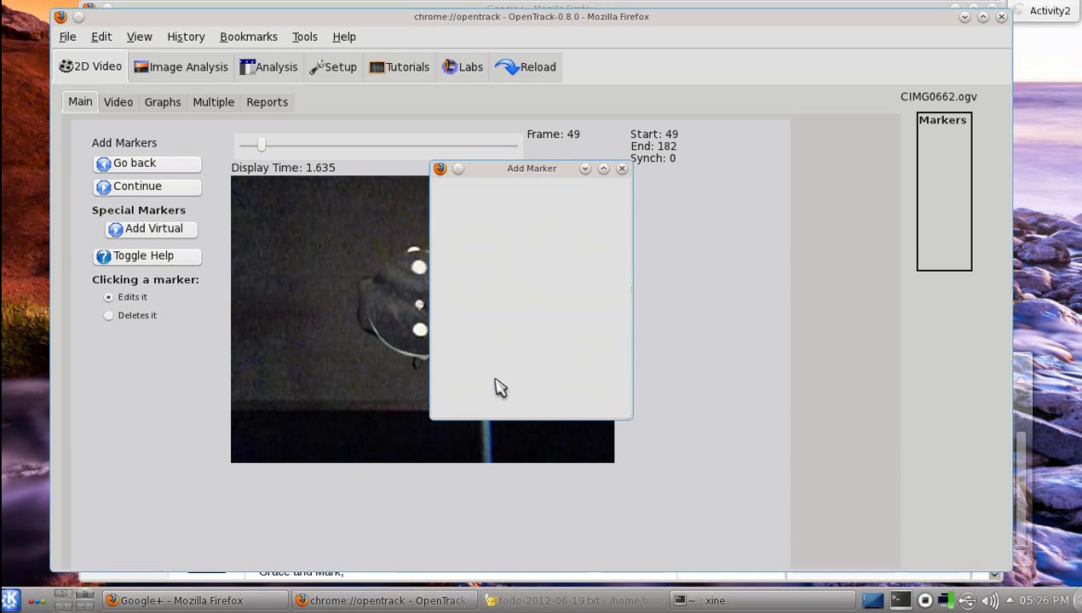
pyautogui.click(421, 335)
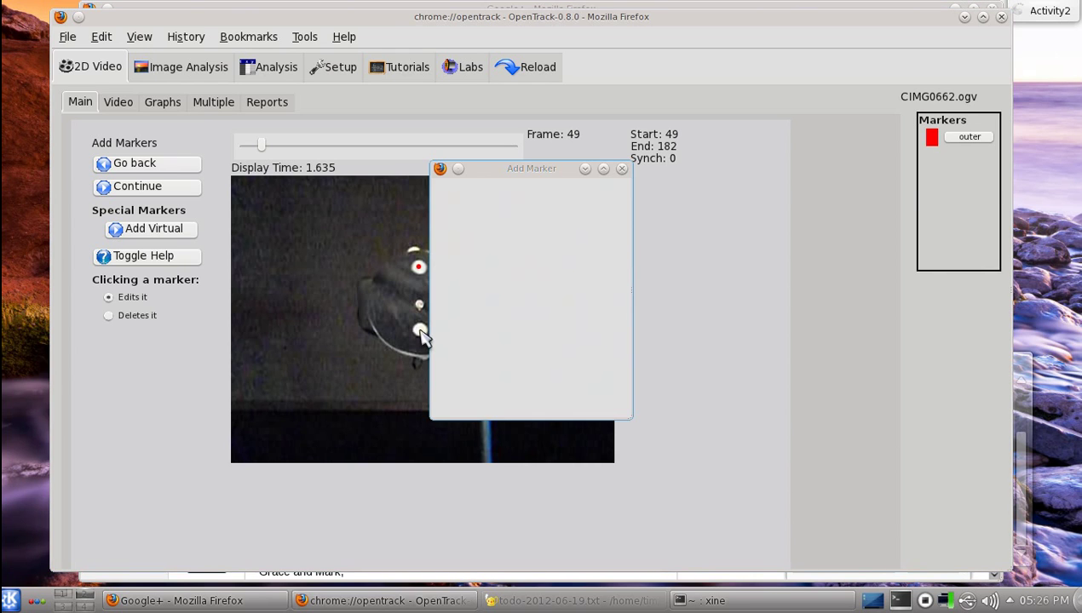
# Step: Name the lower-dot marker 'inner' and make it blue
pyautogui.write('inner')
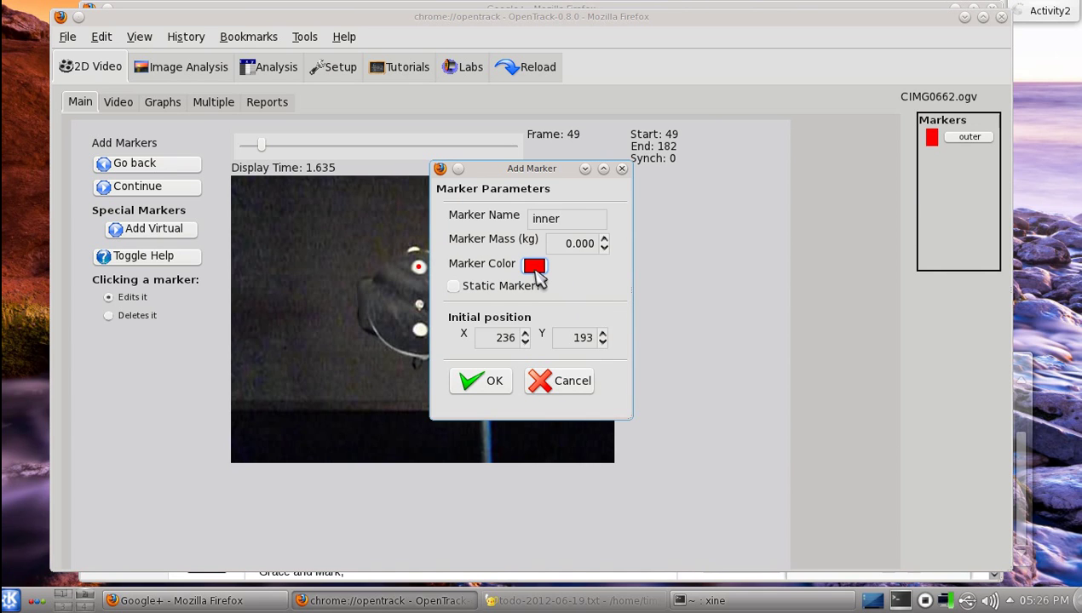
pyautogui.click(535, 269)
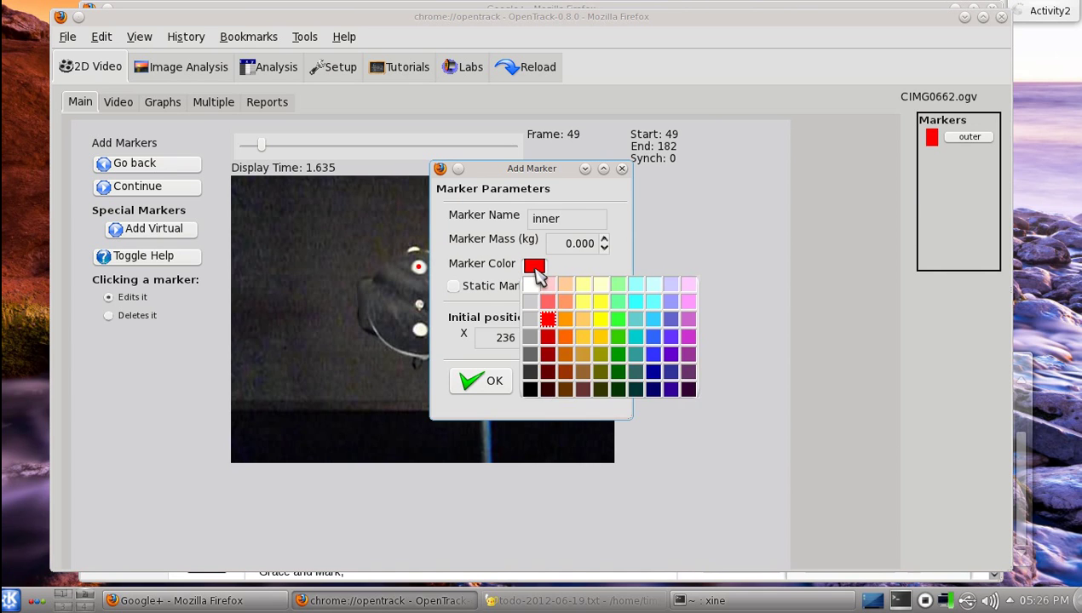
pyautogui.click(653, 338)
pyautogui.click(474, 383)
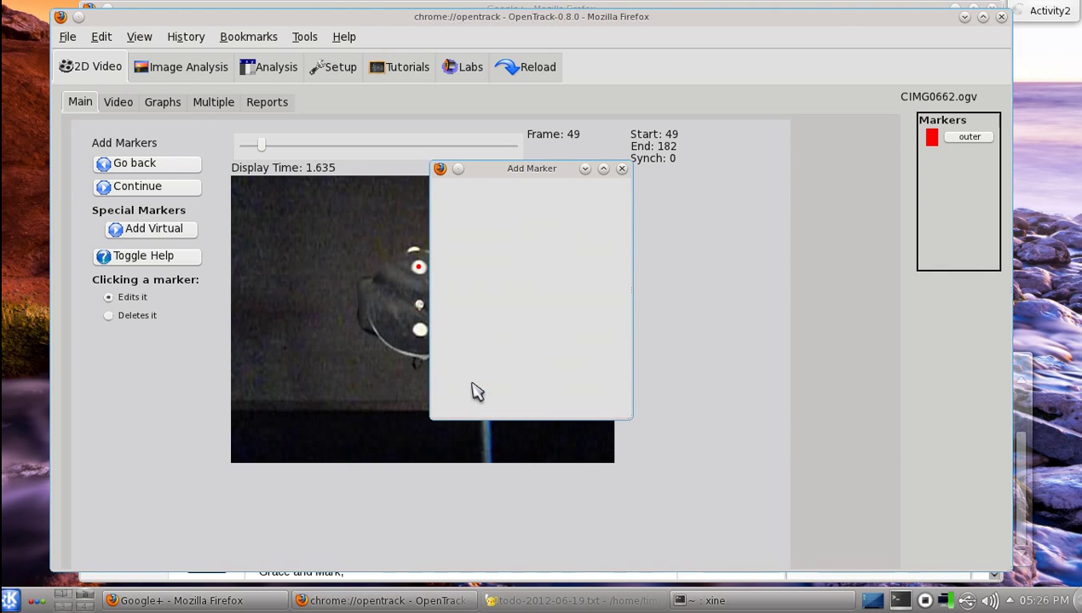
# Step: Add an orange static marker named 'center' on the disc's centre dot
pyautogui.click(420, 308)
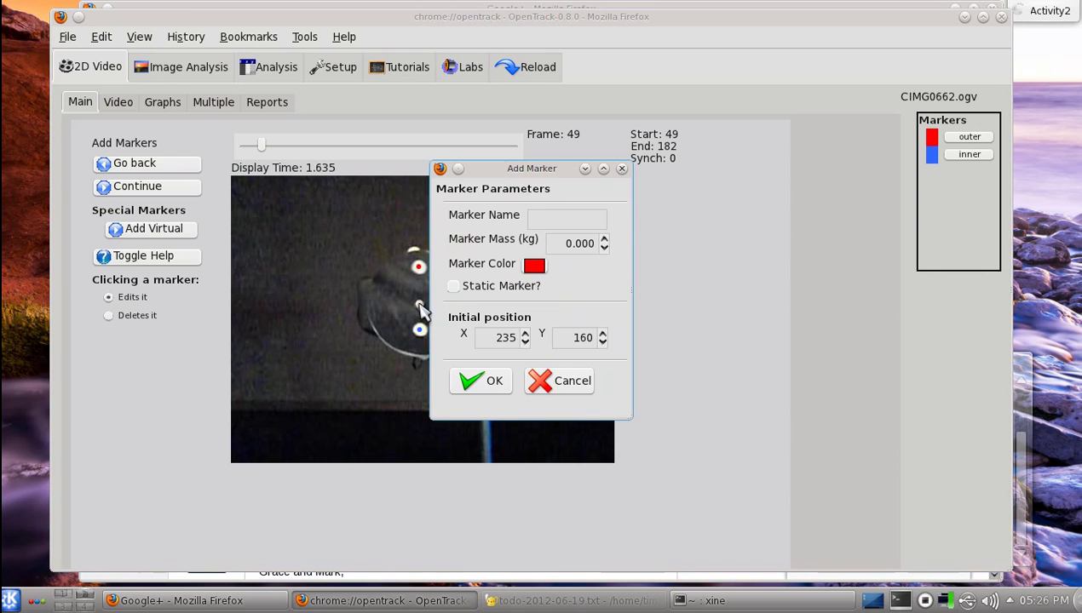
pyautogui.click(532, 218)
pyautogui.write('center')
pyautogui.click(534, 267)
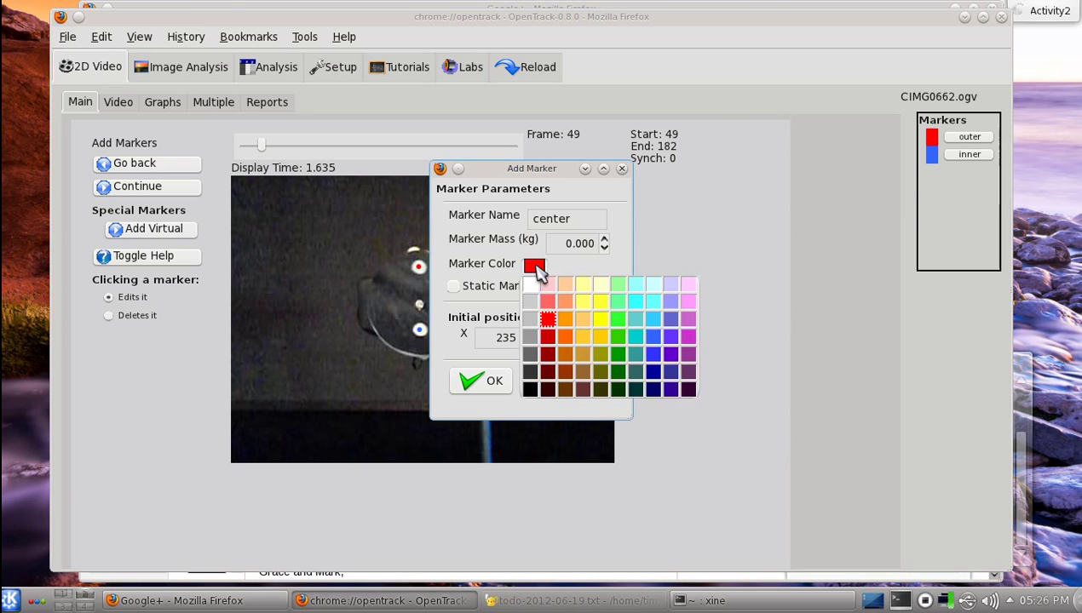
pyautogui.click(566, 322)
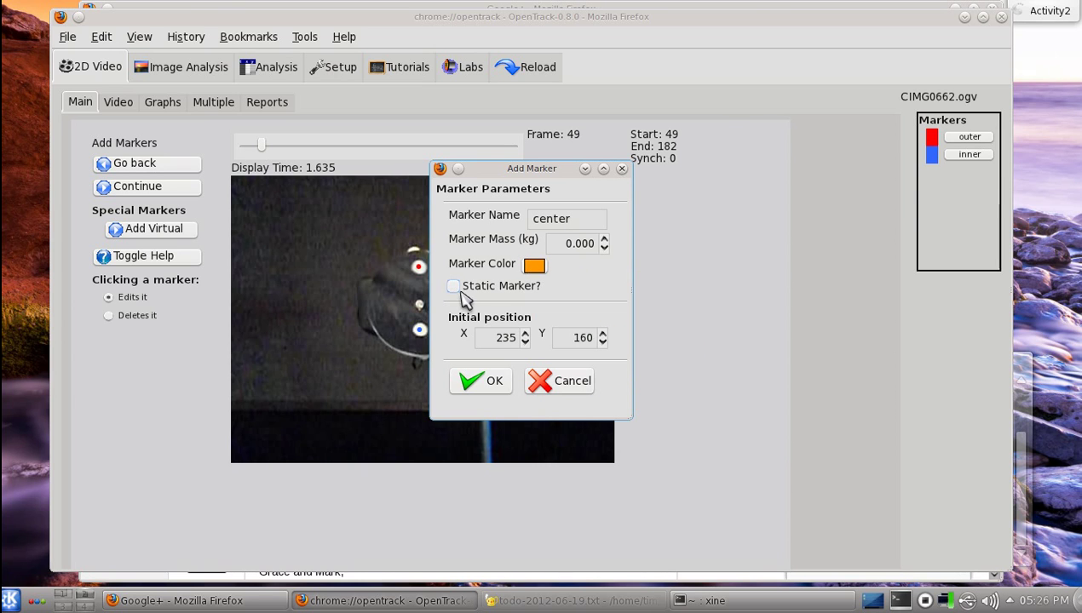
pyautogui.click(458, 287)
pyautogui.click(484, 389)
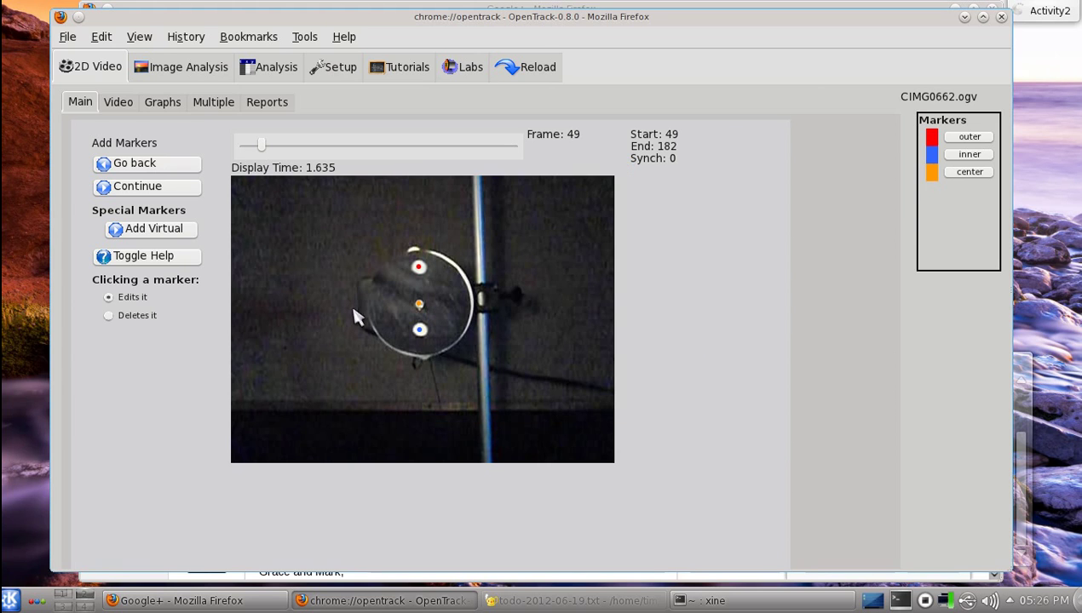
# Step: Add a violet static marker named 'xref' on the vertical pole
pyautogui.click(417, 302)
pyautogui.click(482, 312)
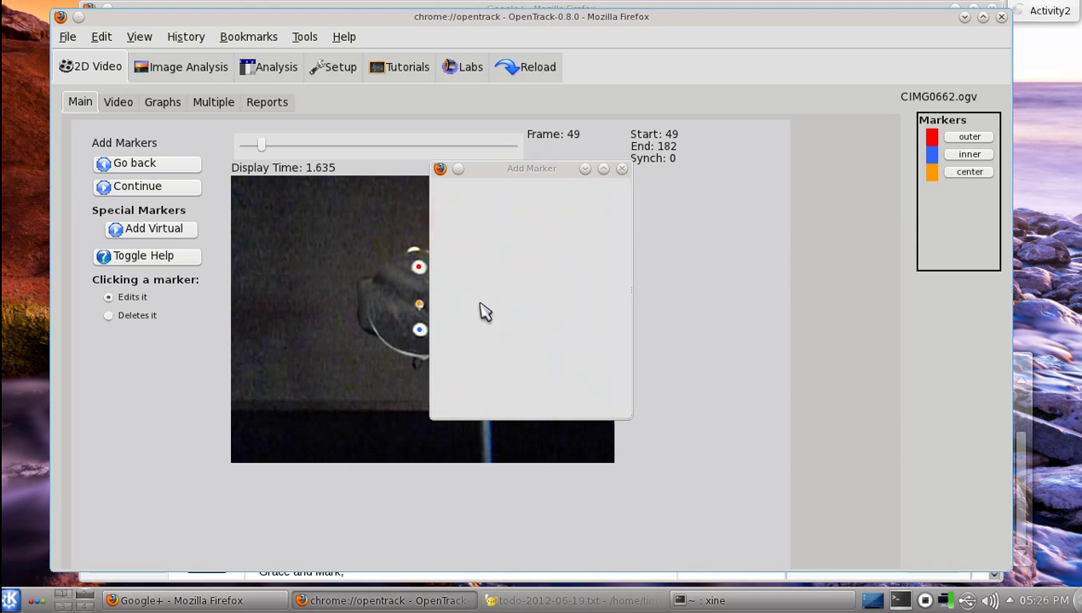
pyautogui.click(540, 219)
pyautogui.write('x')
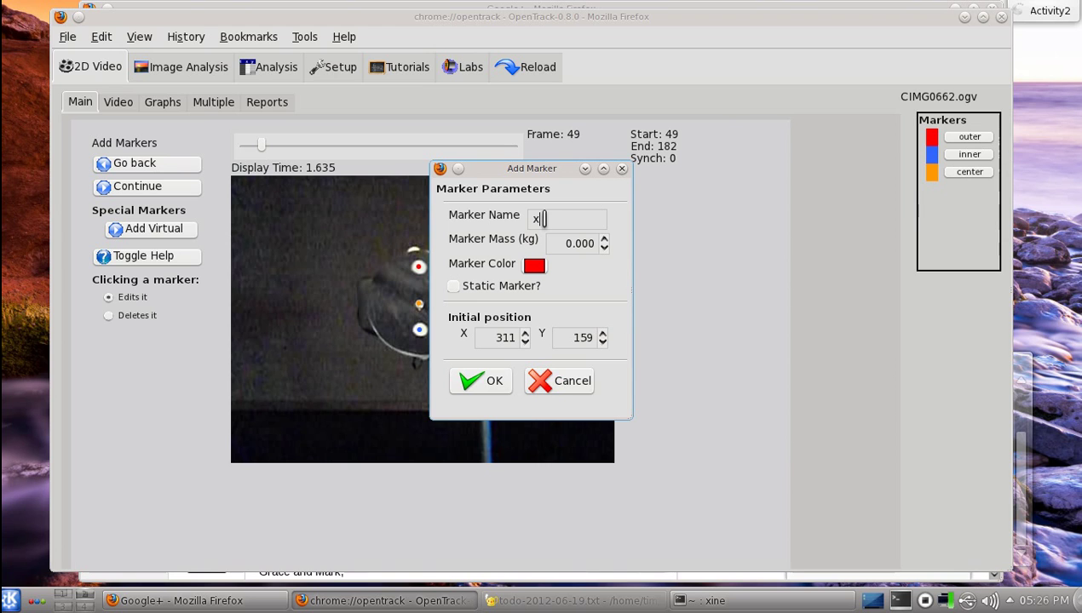
pyautogui.write('ref')
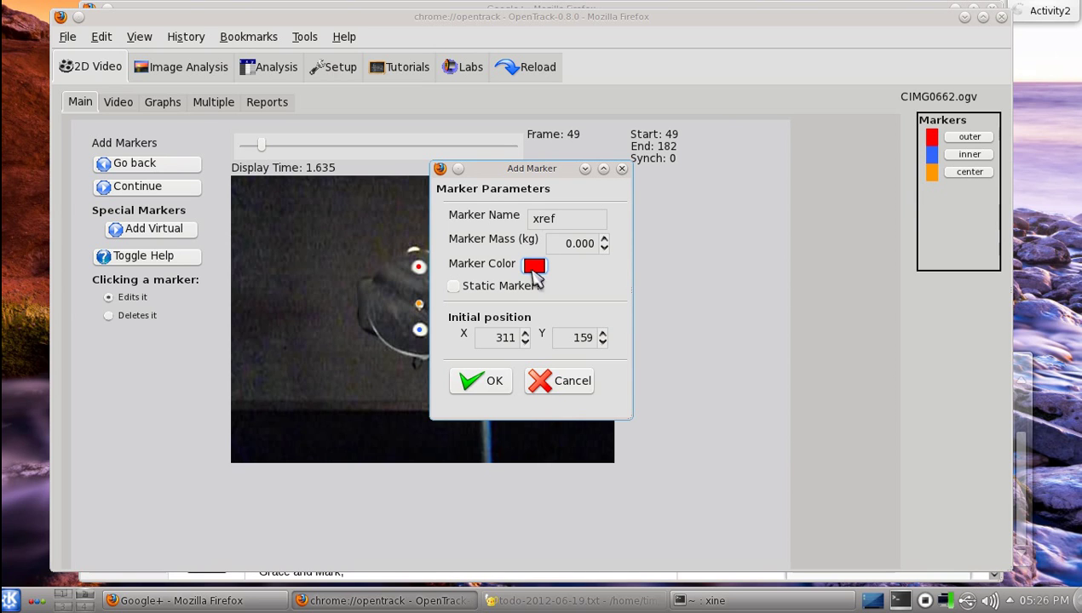
pyautogui.click(533, 274)
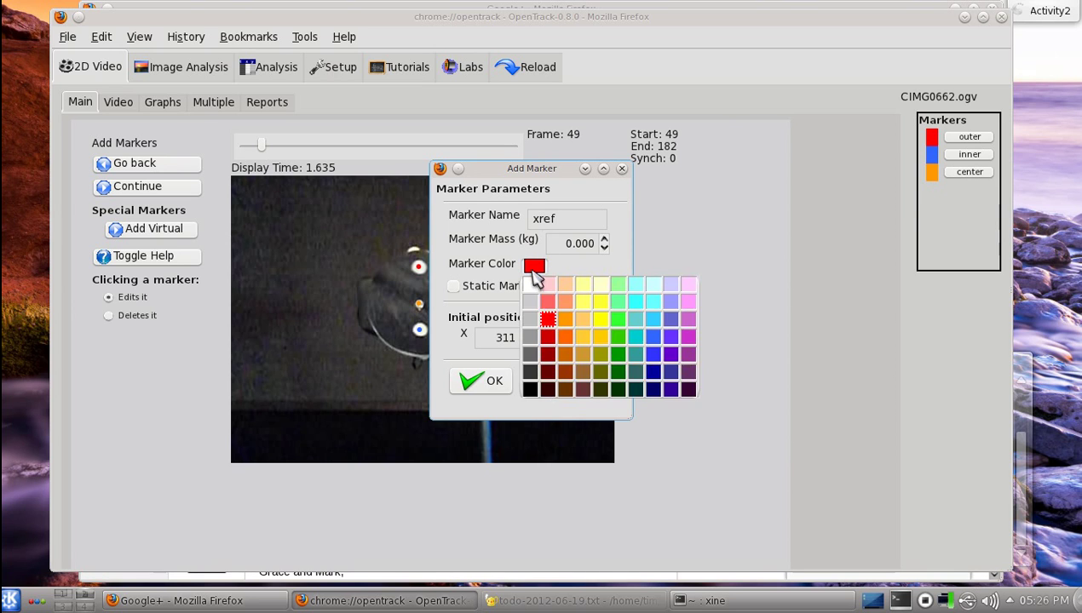
pyautogui.click(673, 345)
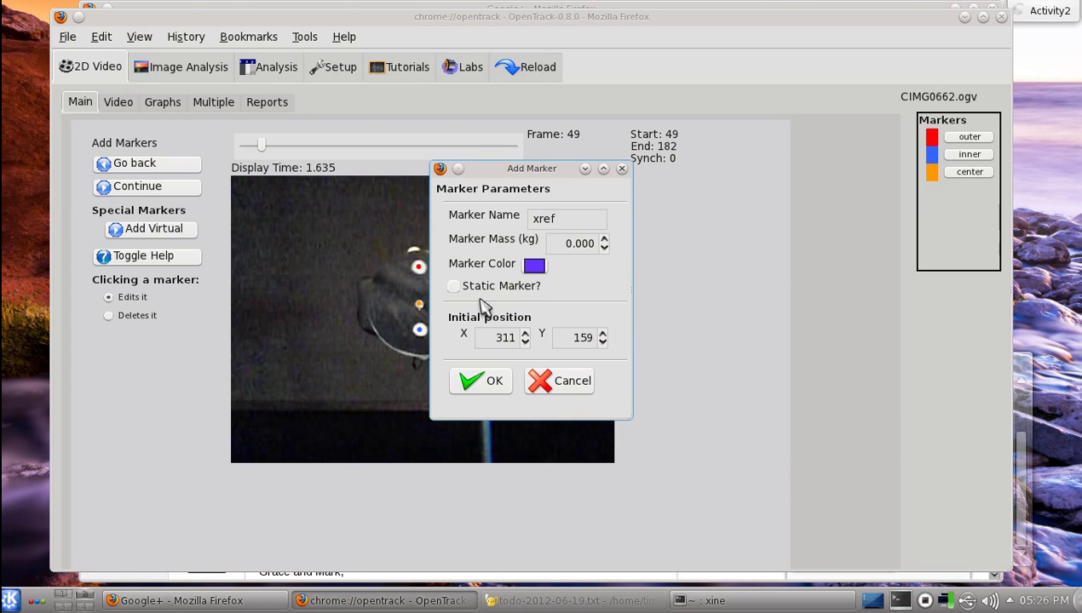
pyautogui.click(457, 286)
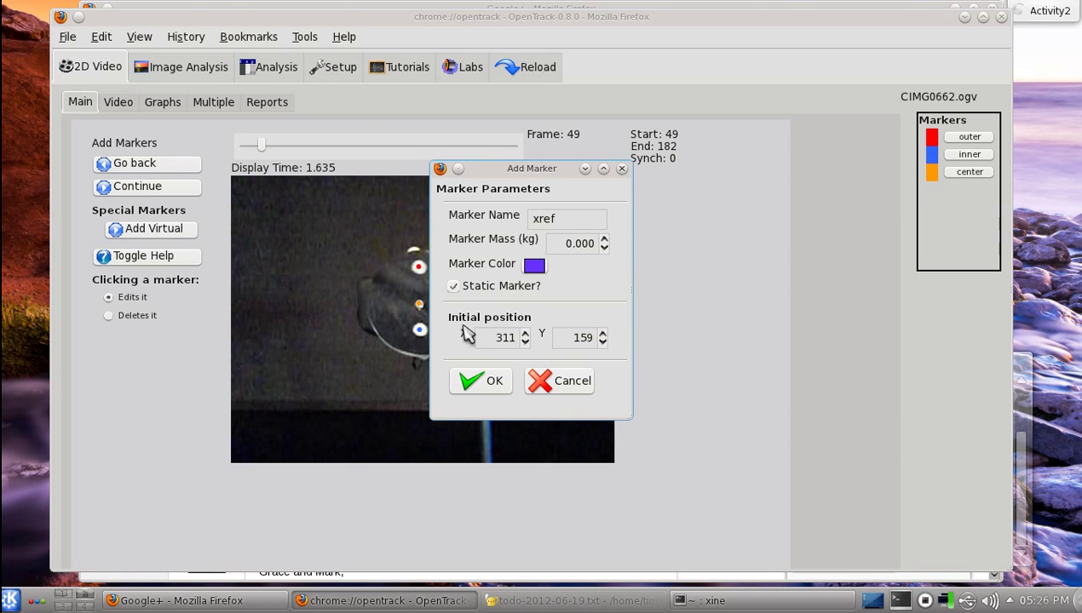
pyautogui.click(475, 390)
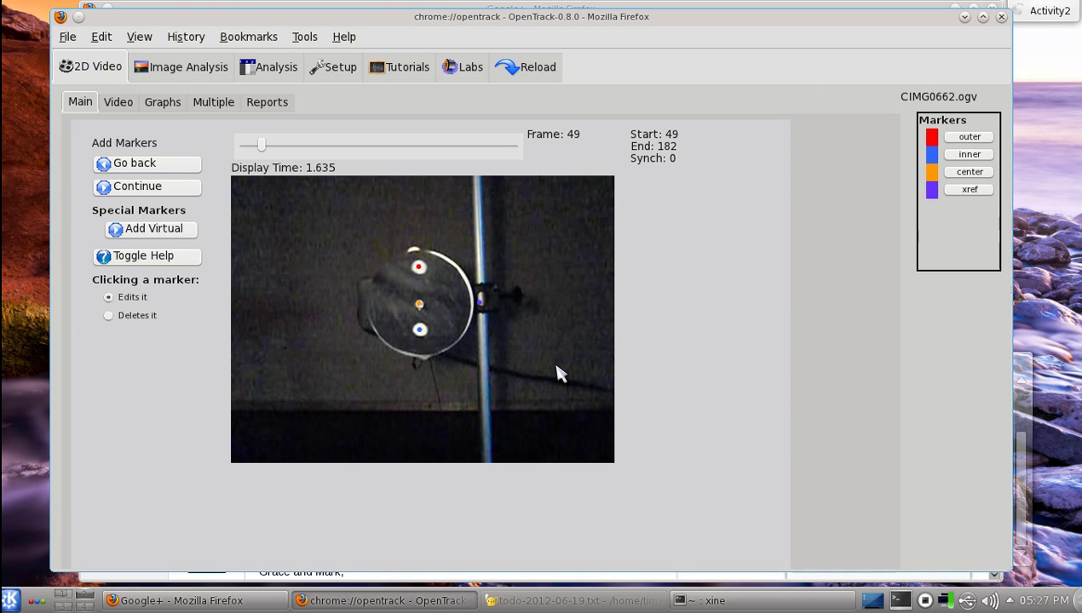
# Step: Save the markers as new project 'exampleProject' and acknowledge the file creation
pyautogui.click(175, 199)
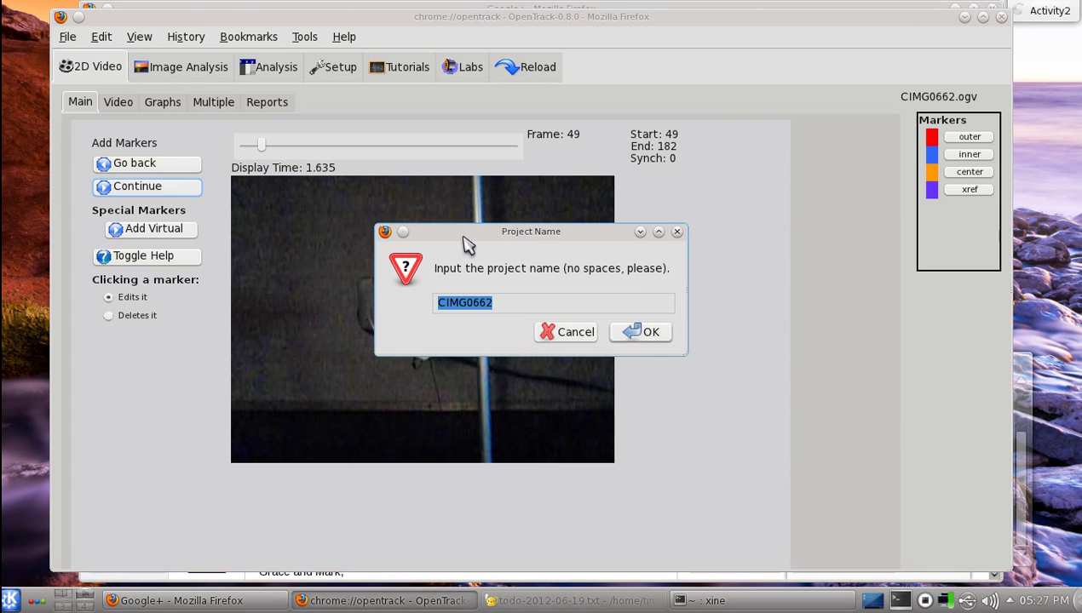
pyautogui.write('exampleProject')
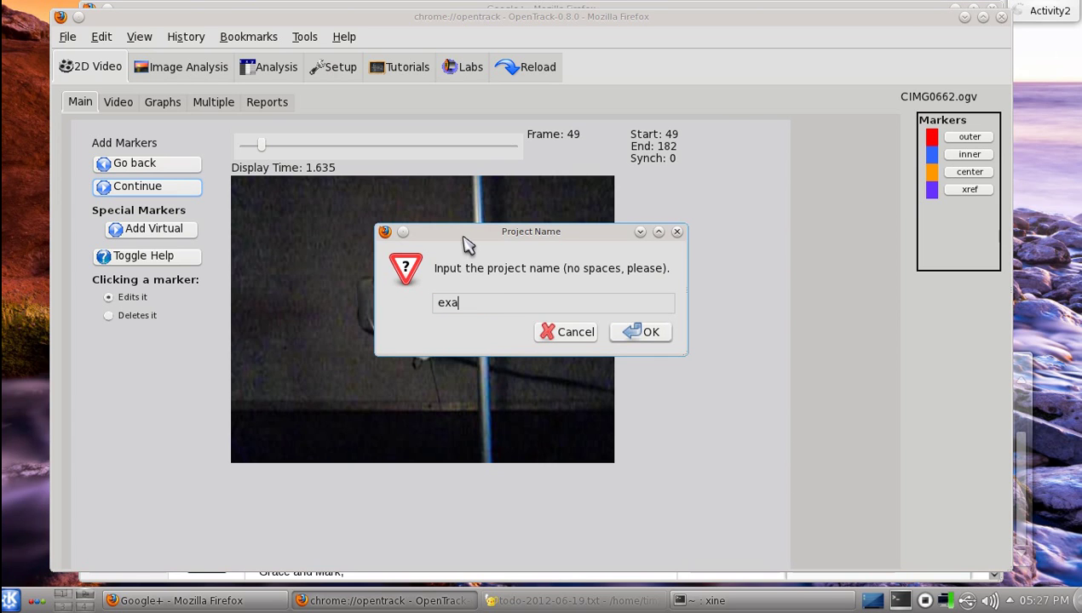
pyautogui.press('Return')
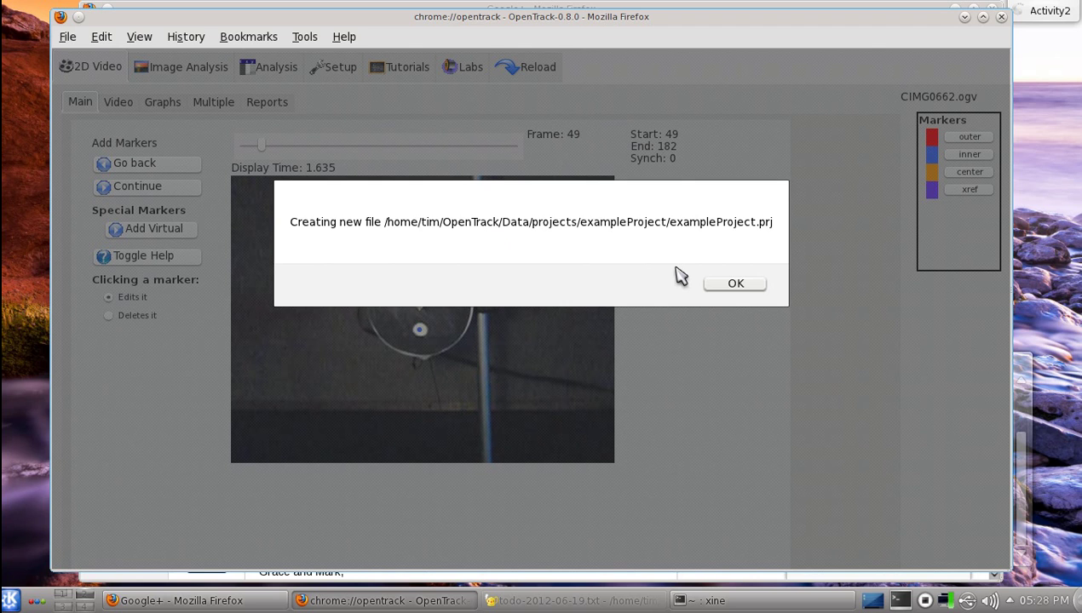
pyautogui.click(734, 287)
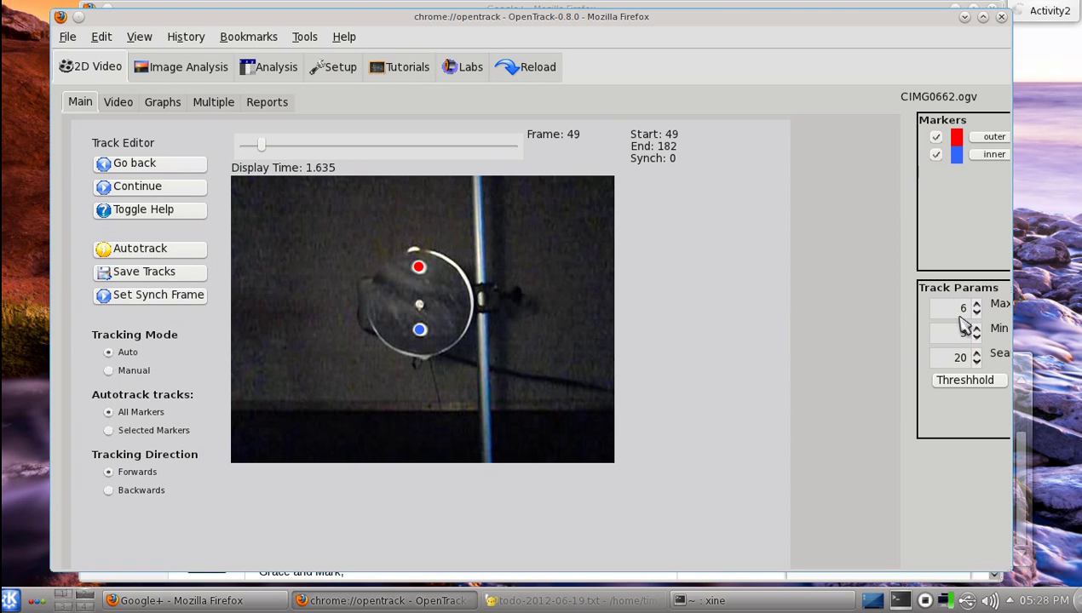
# Step: Lower the Search radius from 20 to 15 and widen and reposition the window
pyautogui.moveTo(956, 307)
pyautogui.click(332, 71)
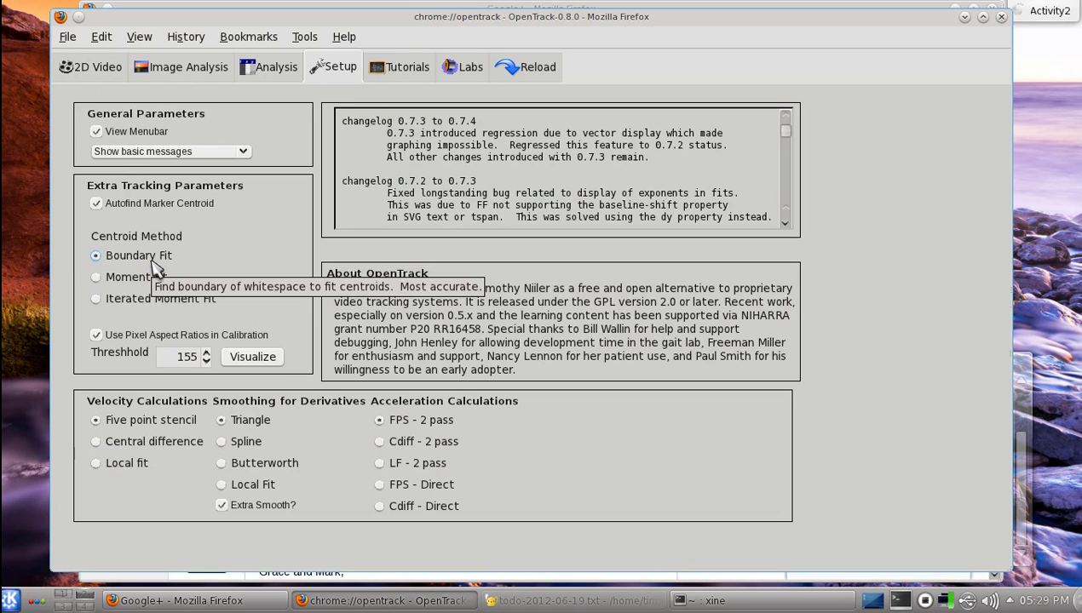
pyautogui.click(86, 67)
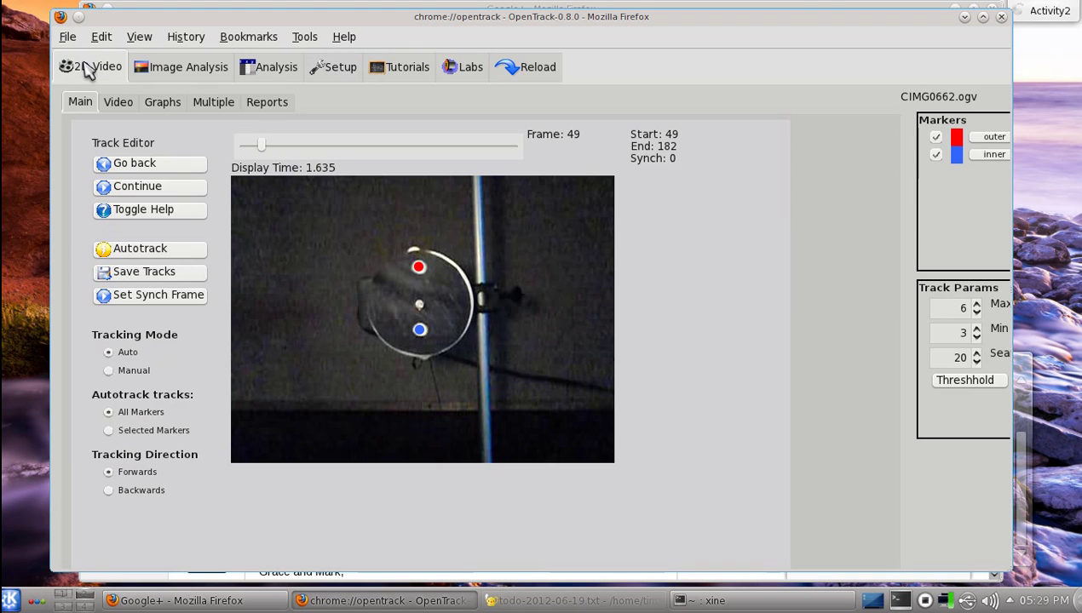
pyautogui.click(977, 362)
pyautogui.moveTo(1013, 368); pyautogui.dragTo(1058, 364)
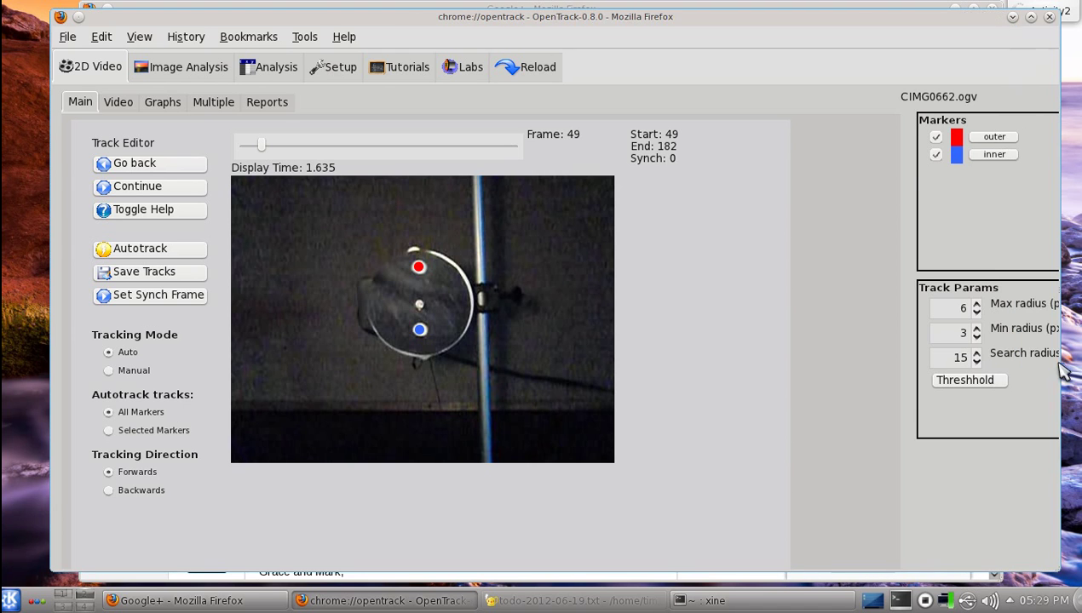
pyautogui.moveTo(850, 23)
pyautogui.mouseDown()
pyautogui.moveTo(816, 21)
pyautogui.moveTo(944, 23)
pyautogui.moveTo(836, 26)
pyautogui.mouseUp()
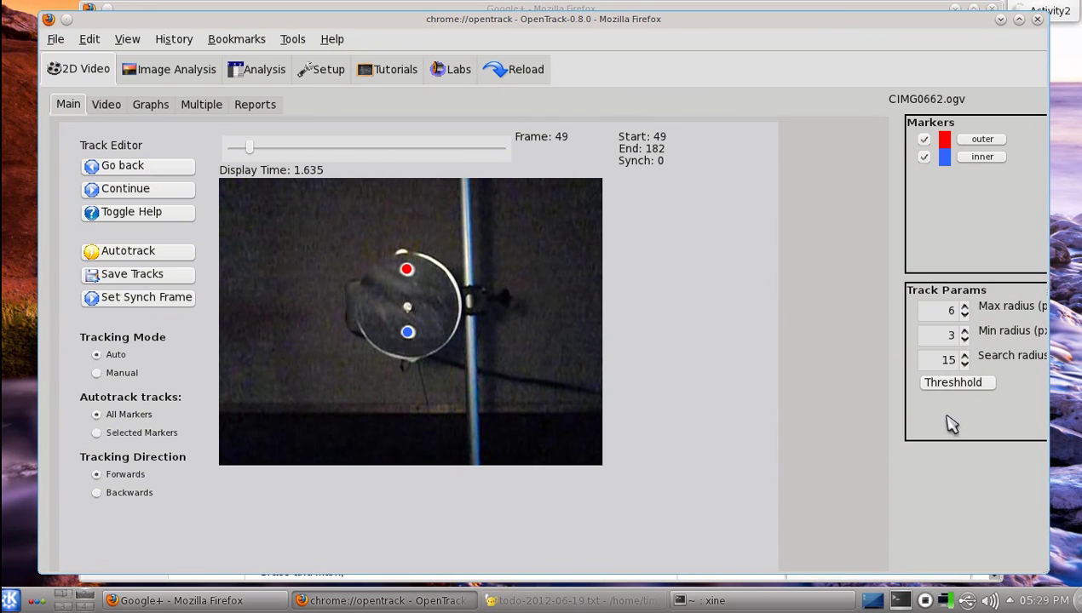
# Step: Return to frame 49 and autotrack the outer and inner markers, dismissing the completion notice
pyautogui.click(250, 152)
pyautogui.press('Left')
pyautogui.moveTo(251, 150); pyautogui.dragTo(250, 151)
pyautogui.click(168, 259)
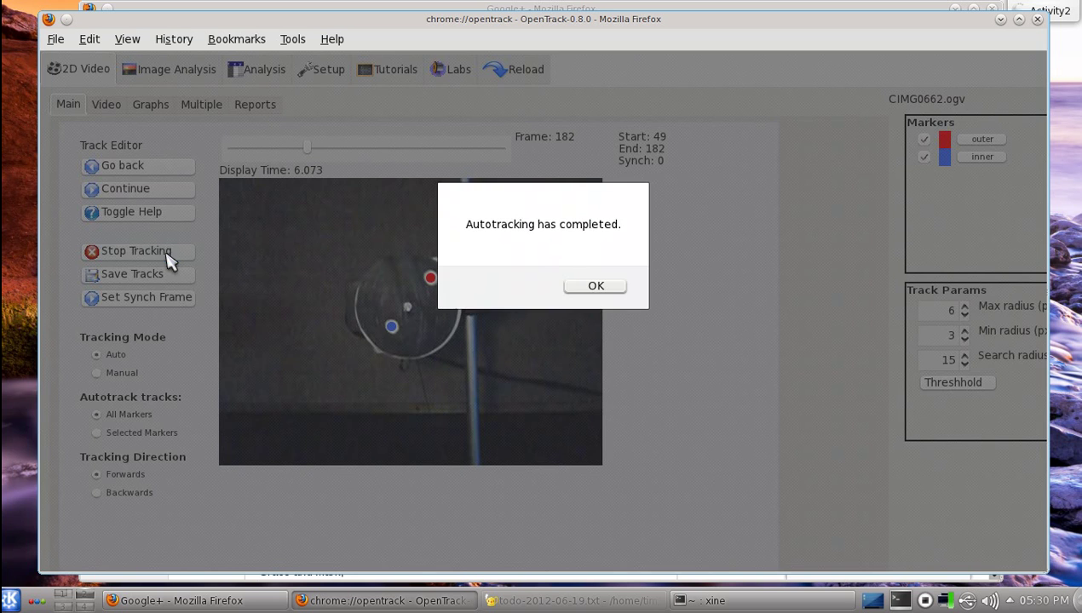
pyautogui.click(598, 293)
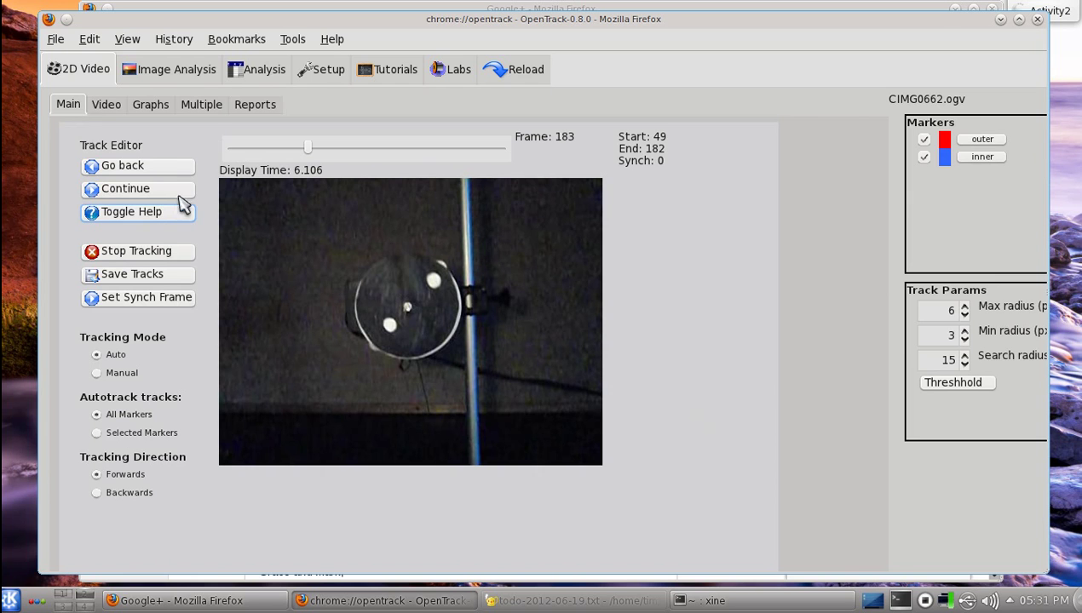
# Step: Save the tracked data to a new file named rotaryMotion.p2d and acknowledge its creation
pyautogui.click(175, 196)
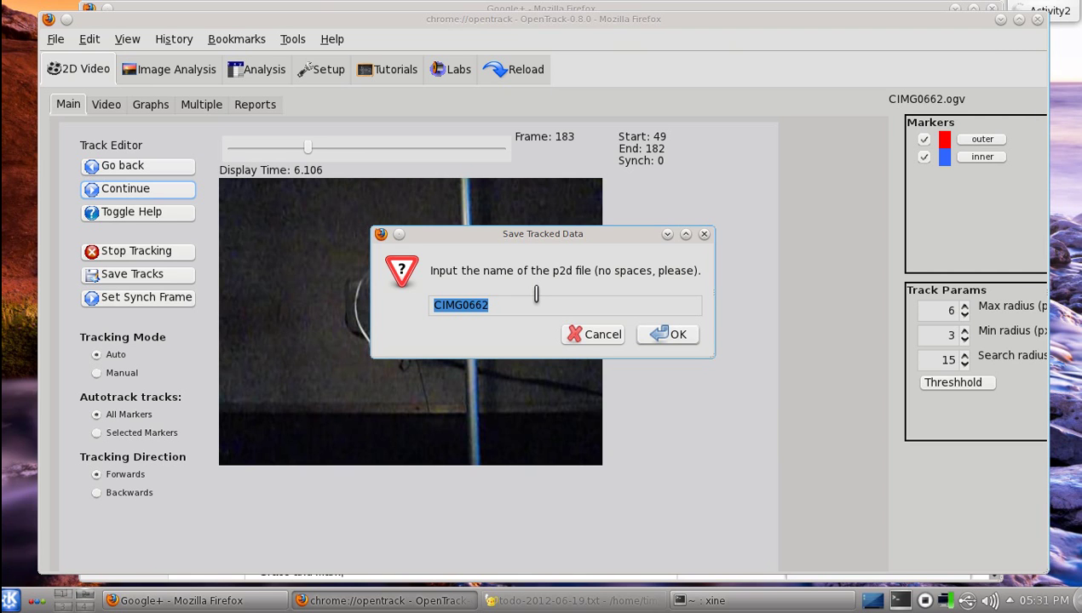
pyautogui.write('rotaryMot')
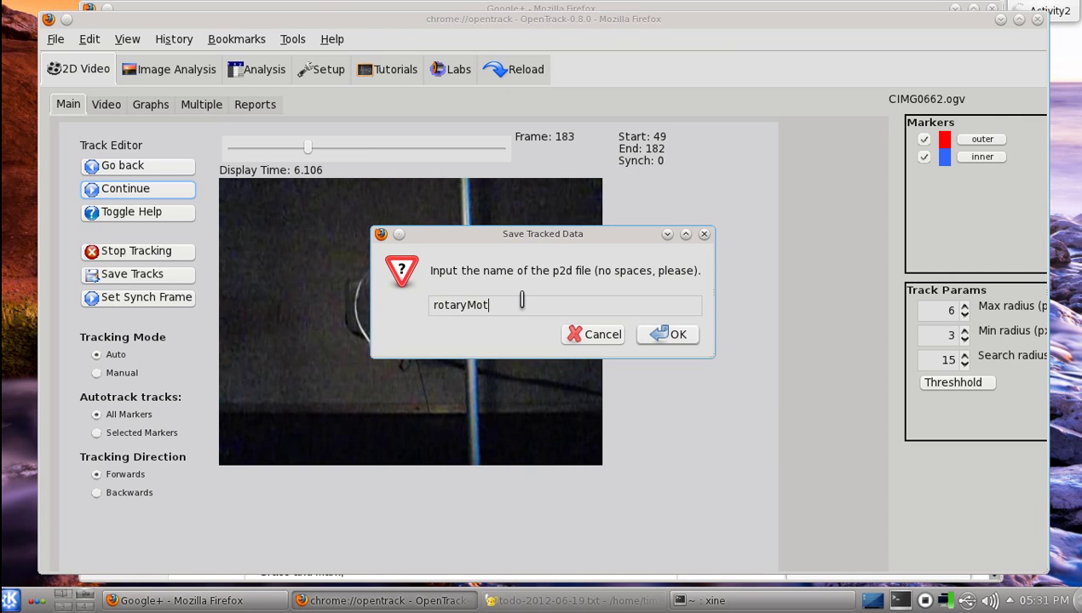
pyautogui.write('ion')
pyautogui.press('Return')
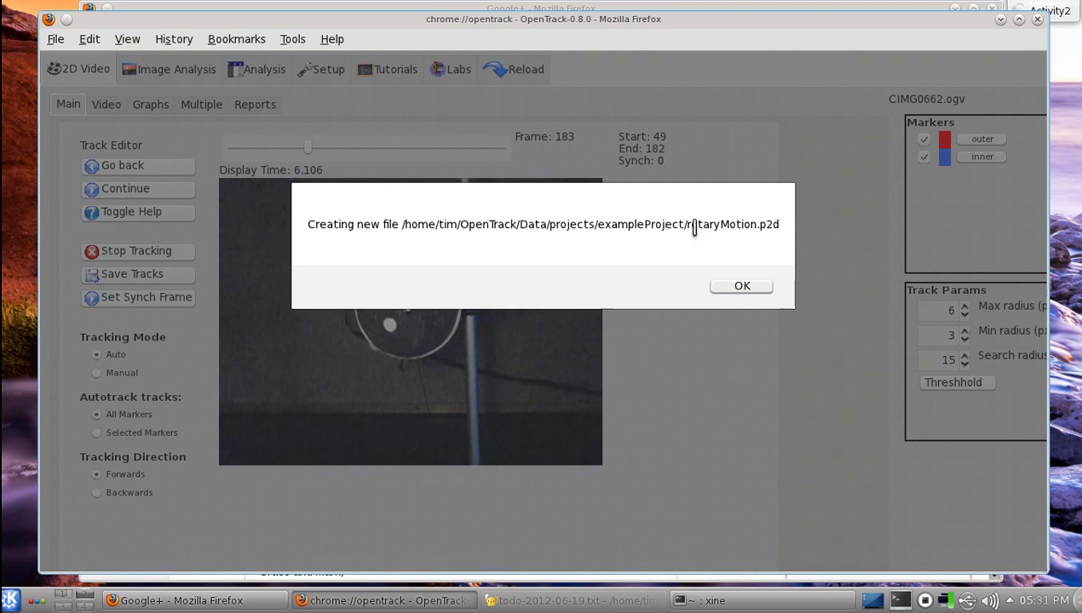
pyautogui.click(742, 288)
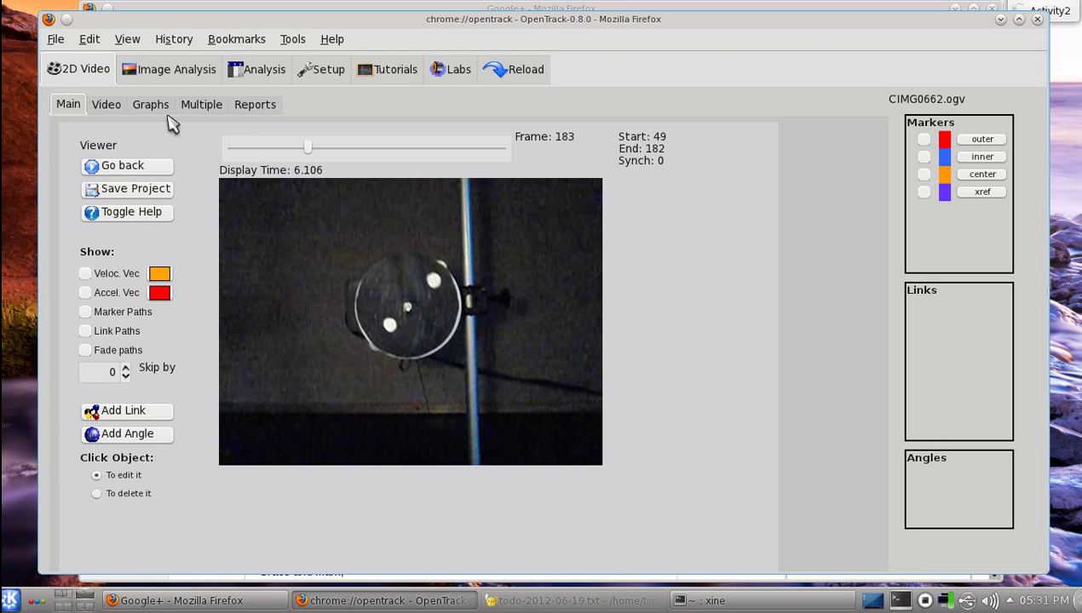
# Step: In Graphs, select the outer and inner markers with only X and Y Position to plot
pyautogui.click(152, 109)
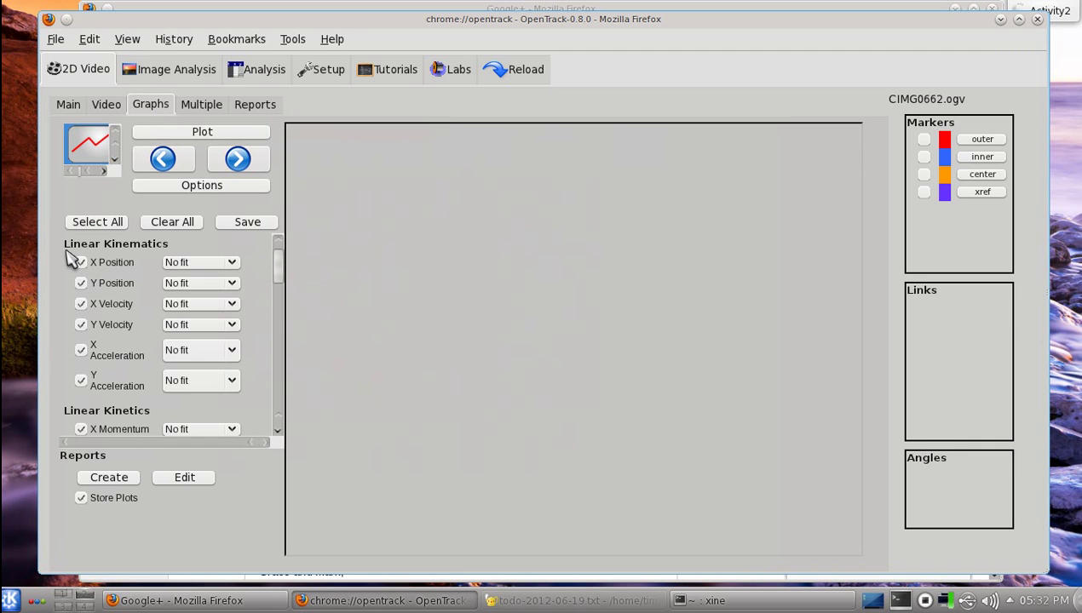
pyautogui.click(171, 228)
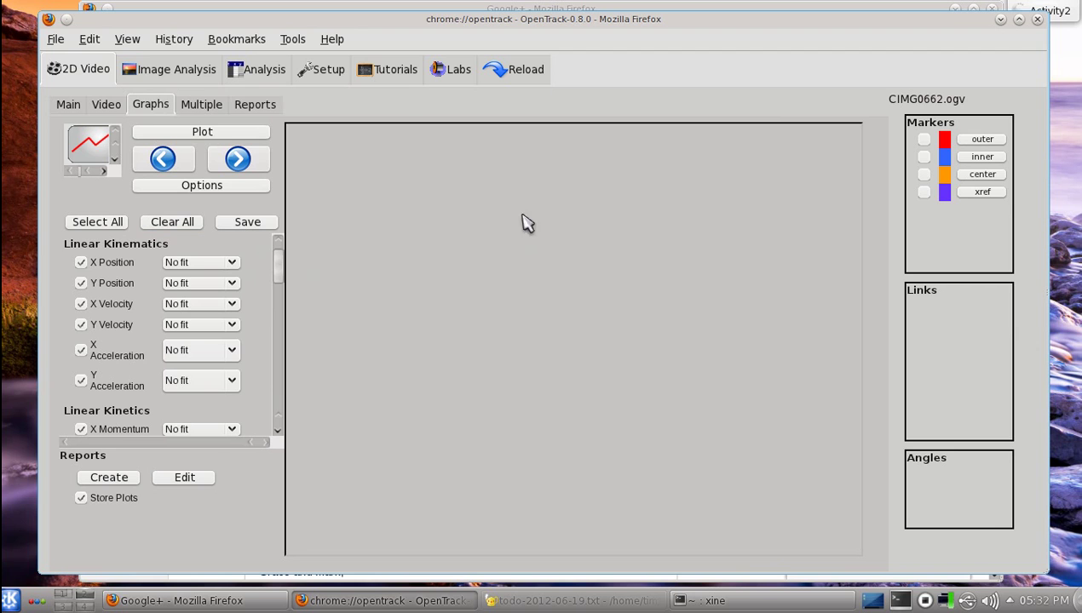
pyautogui.click(923, 140)
pyautogui.click(925, 157)
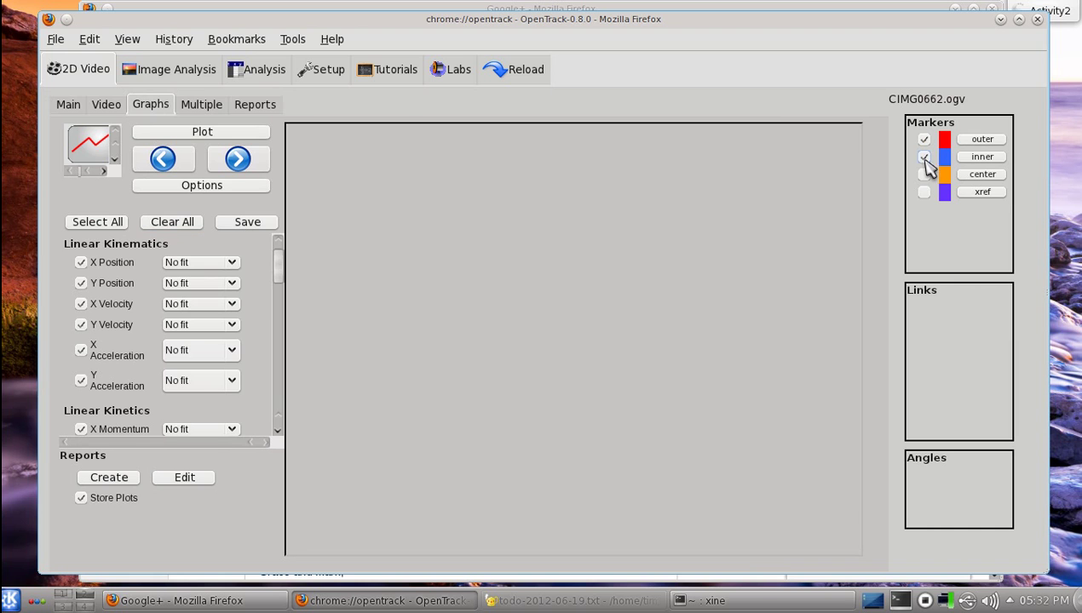
pyautogui.click(173, 226)
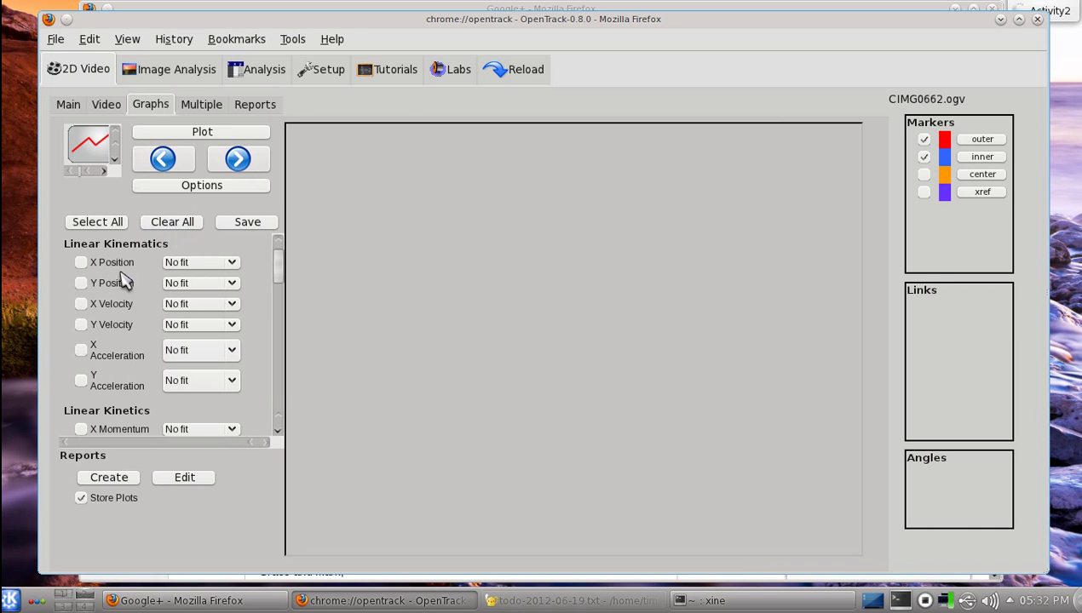
pyautogui.click(81, 262)
pyautogui.click(81, 283)
# Step: Plot both markers' X and Y position graphs, view the Y graph, then return to Main
pyautogui.click(189, 138)
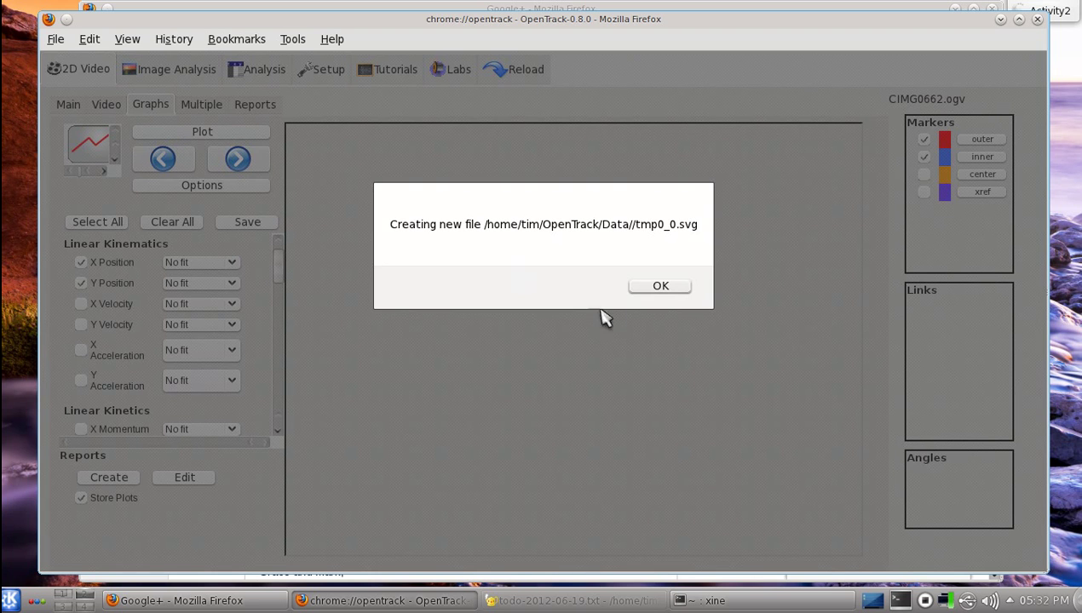
pyautogui.click(659, 290)
pyautogui.click(660, 288)
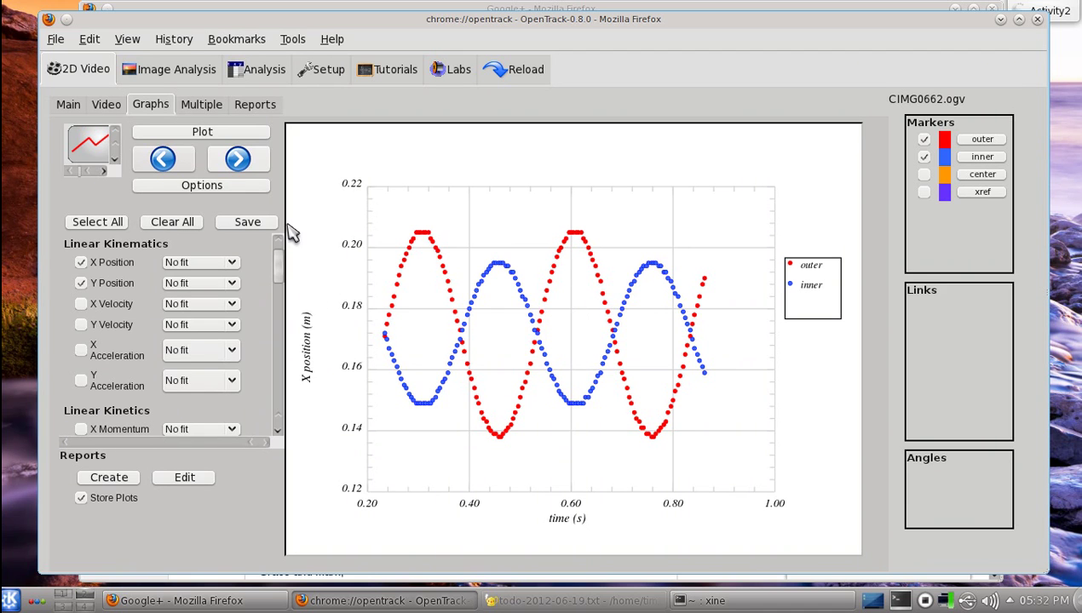
pyautogui.click(263, 170)
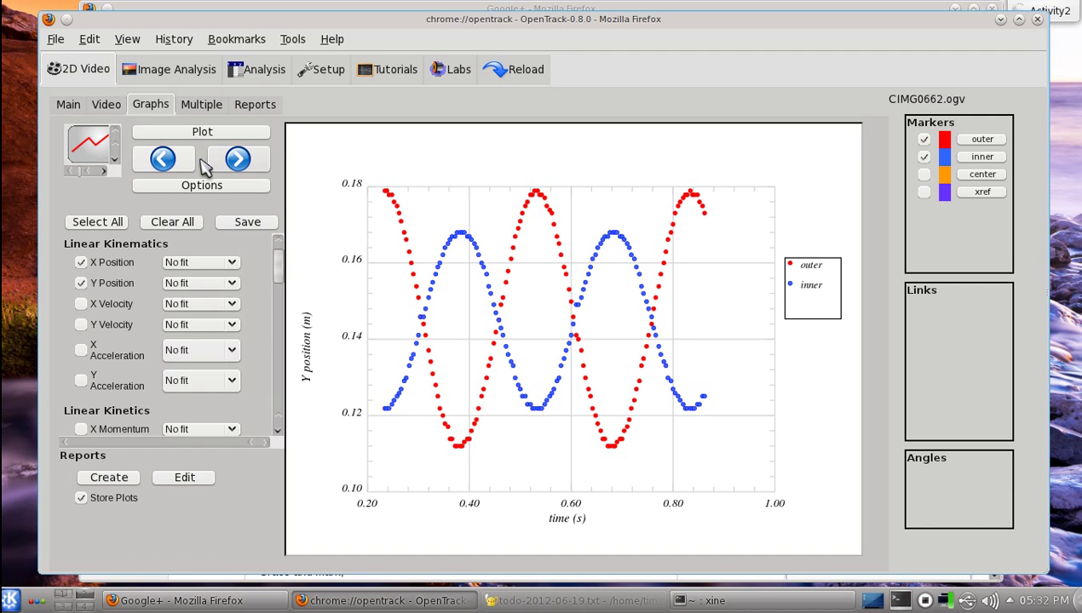
pyautogui.click(256, 224)
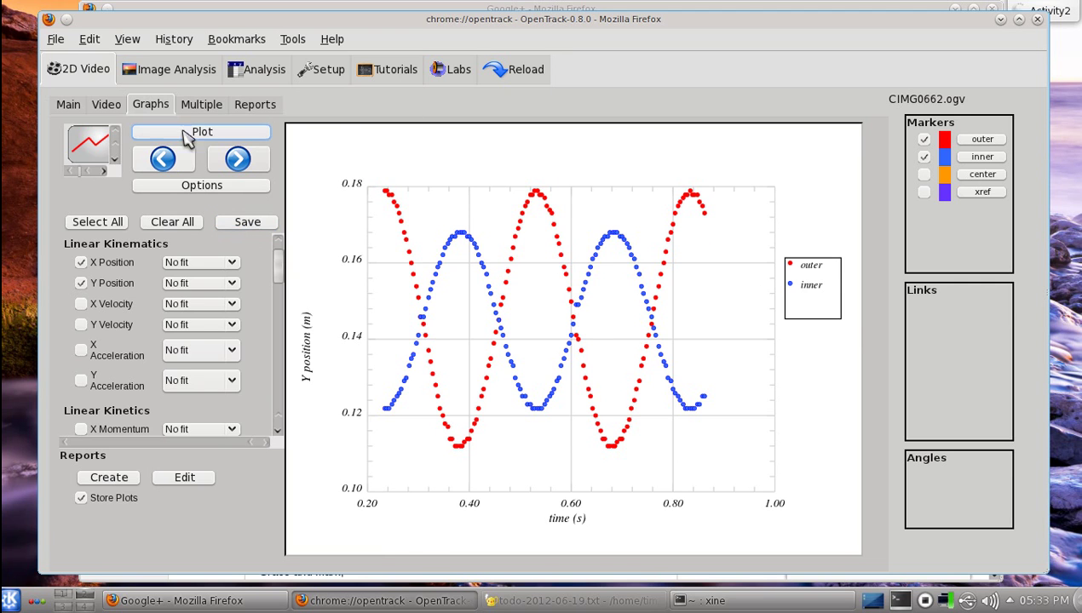
pyautogui.click(61, 106)
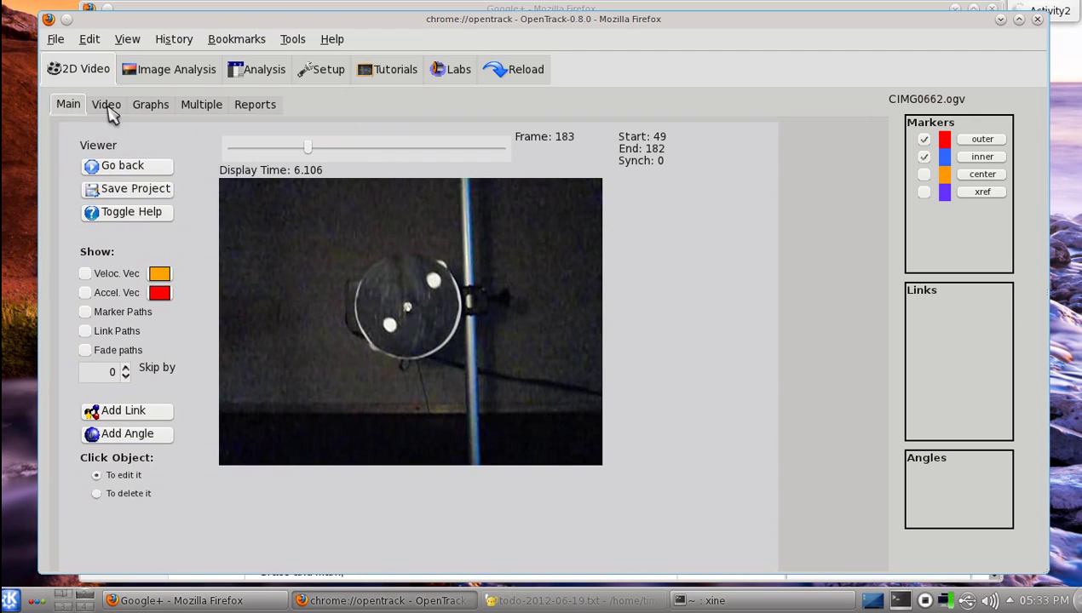
pyautogui.click(109, 113)
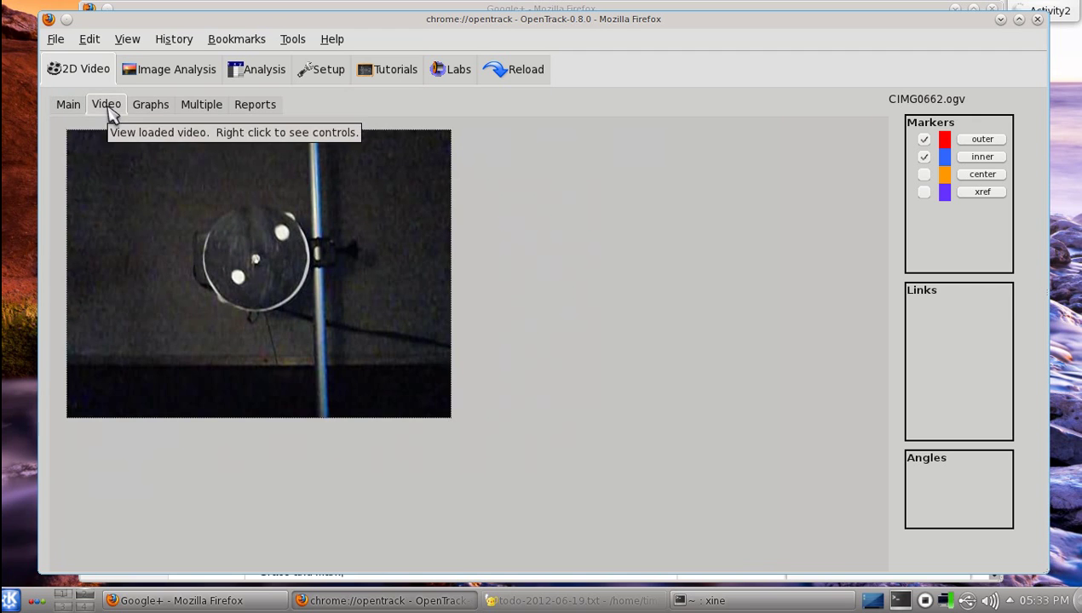
pyautogui.rightClick(223, 347)
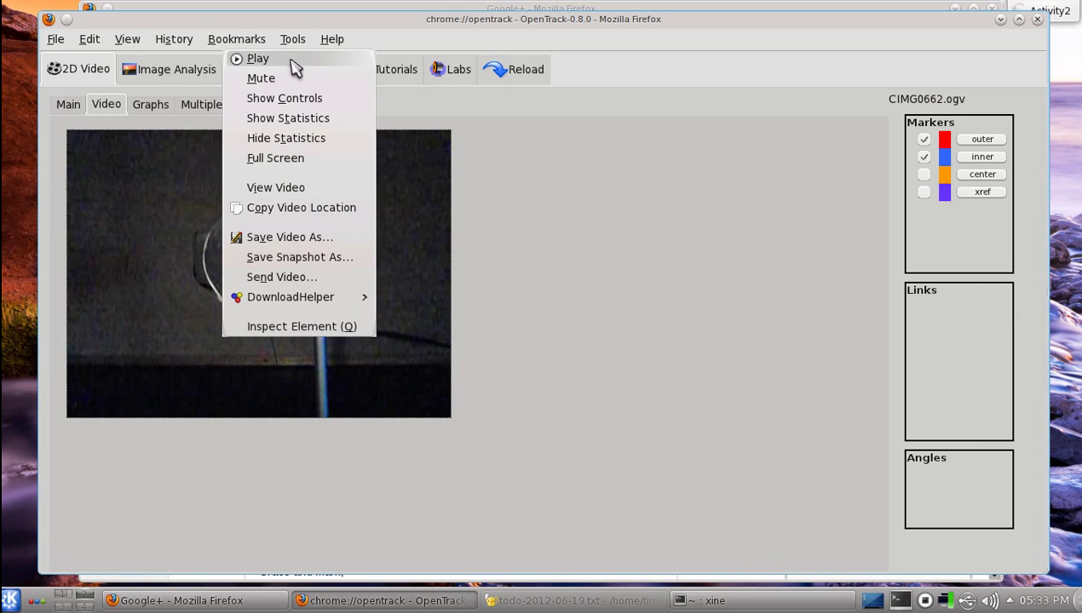
pyautogui.click(505, 297)
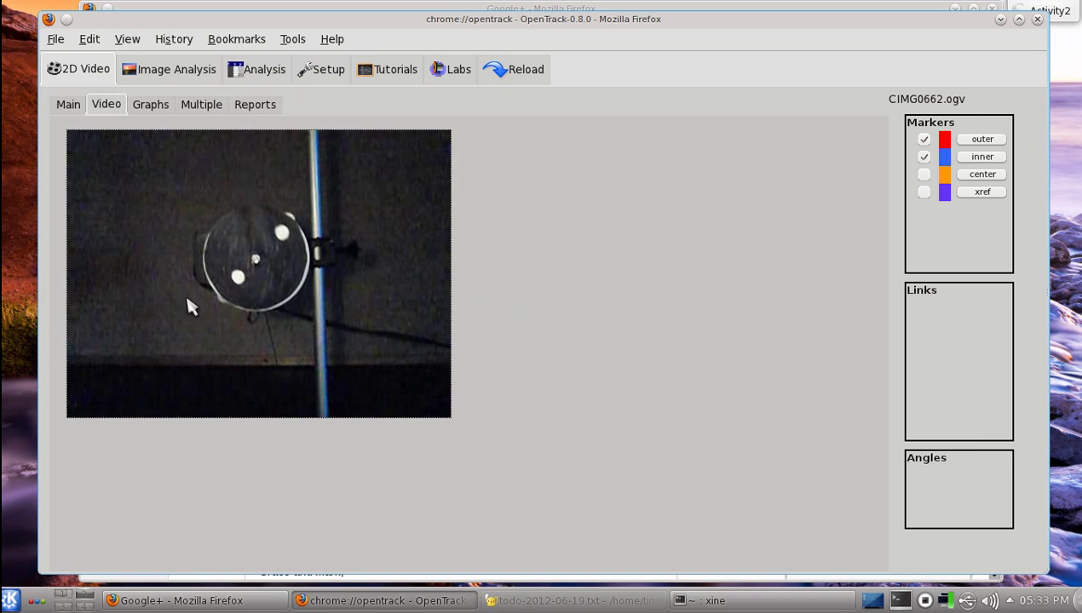
pyautogui.click(67, 109)
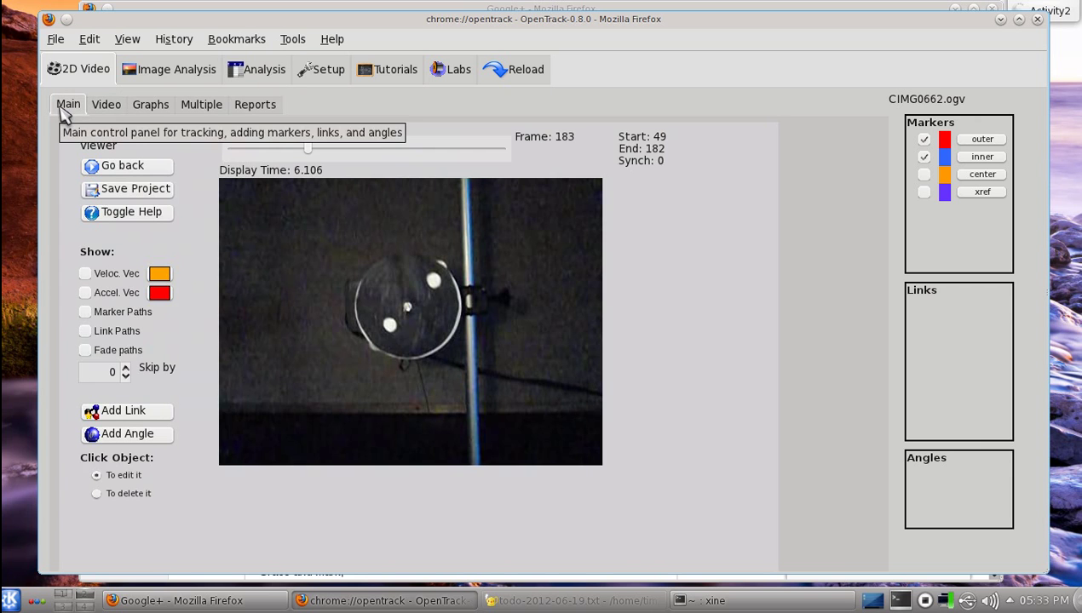